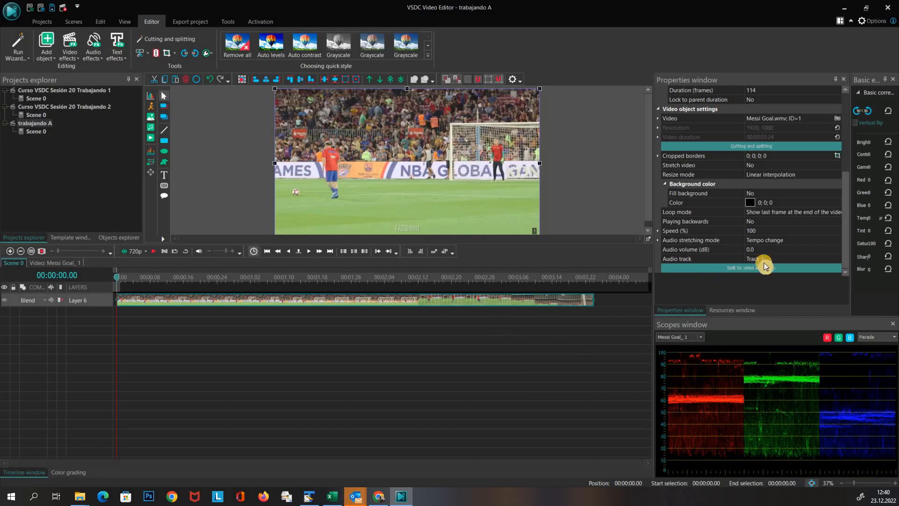
Position the playhead at 00:00:08.16, the frame just before the ball clip begins
click(764, 230)
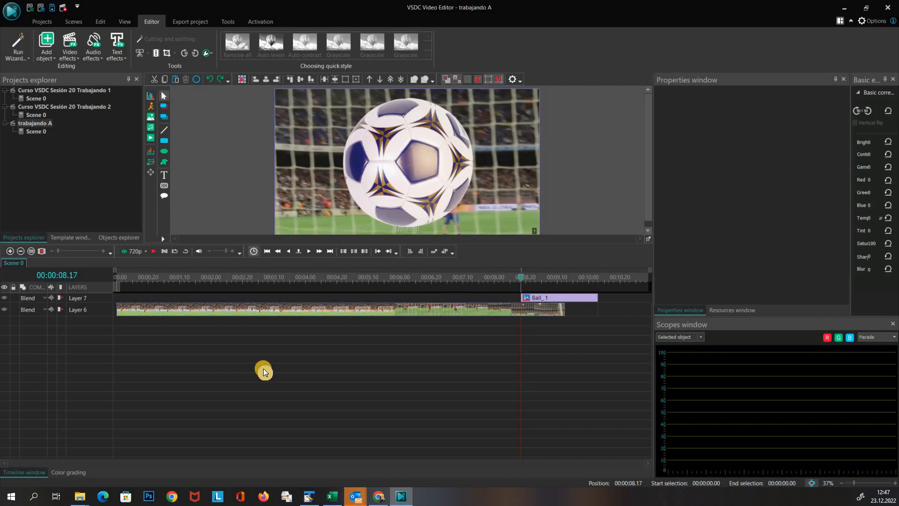
click(520, 279)
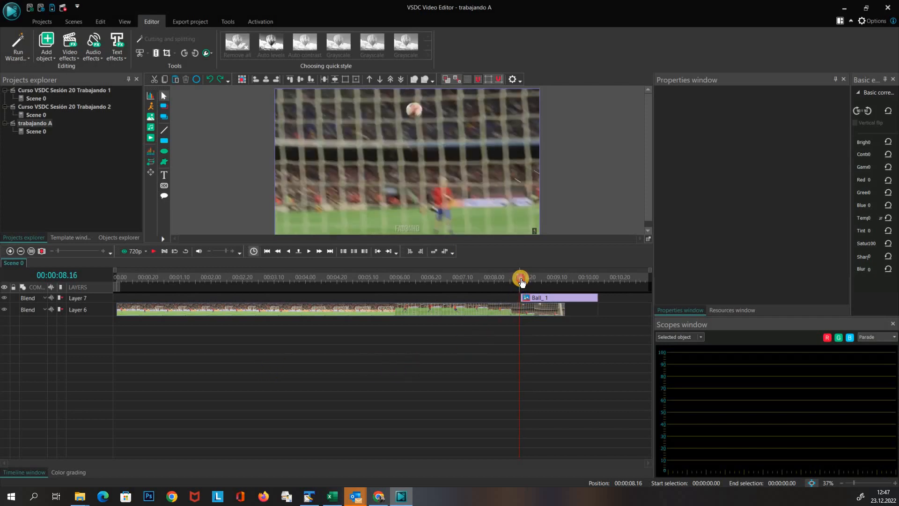
click(521, 279)
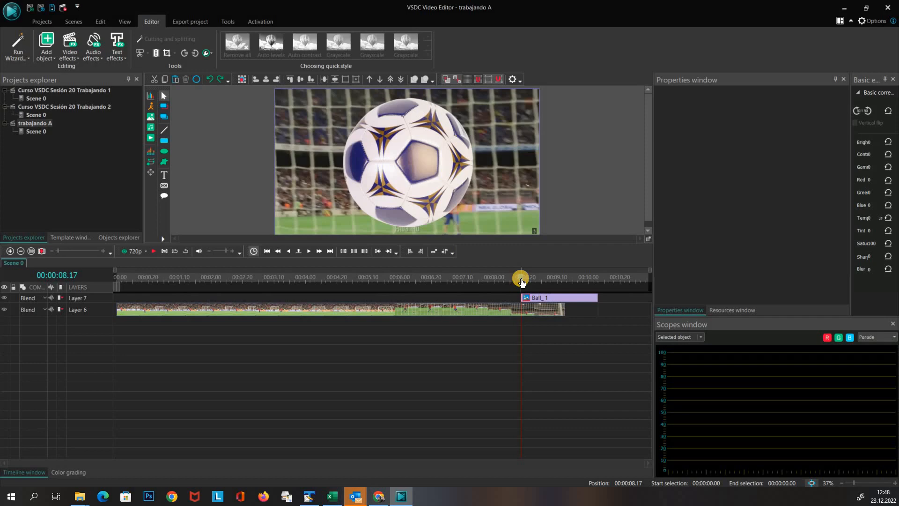
key(Left)
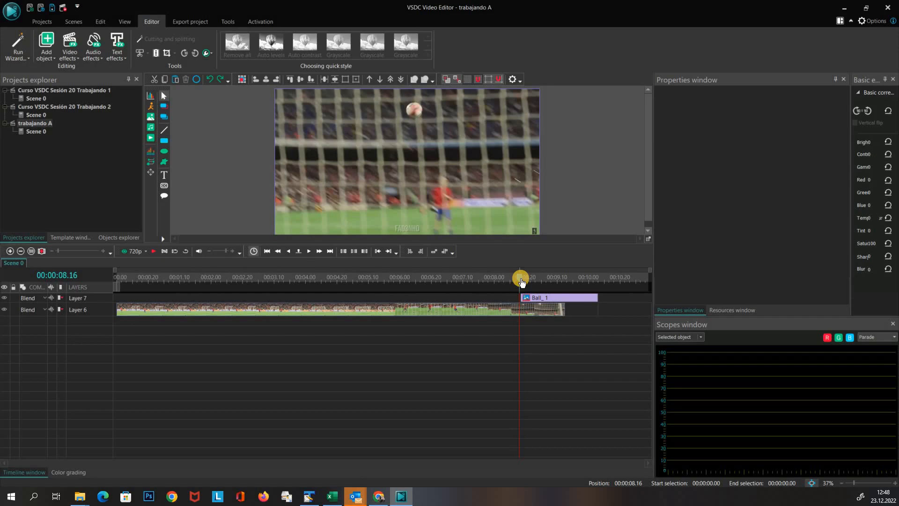
Create a snapshot of the scene at the current frame
click(208, 53)
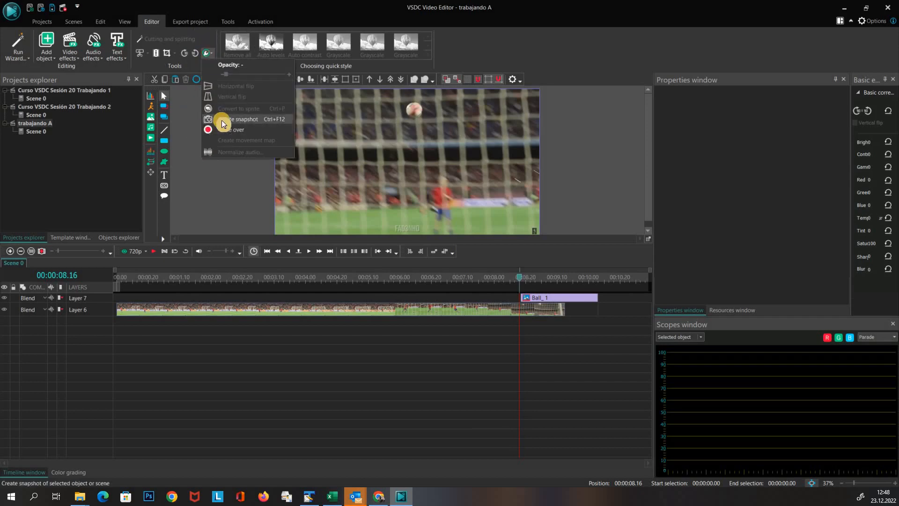
click(222, 119)
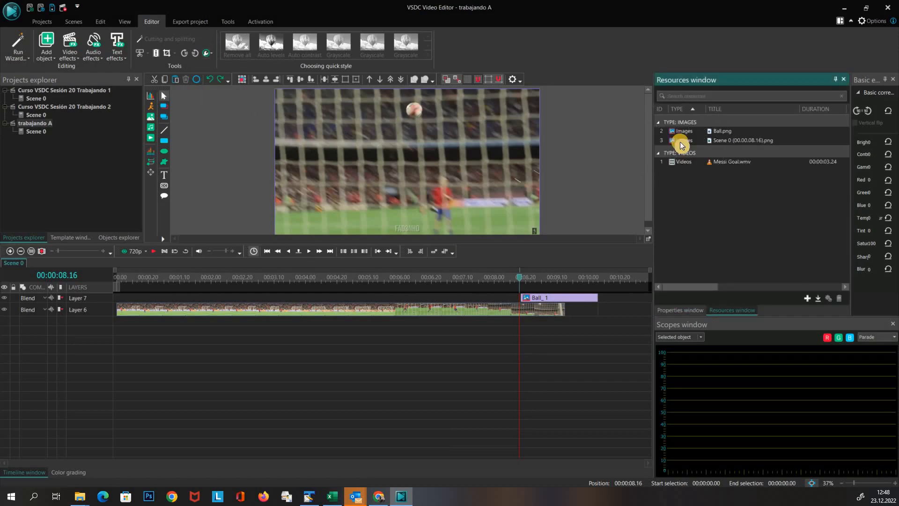
Add the scene snapshot to the timeline at the ball clip's start and move it below the ball layer
drag(680, 142, 544, 302)
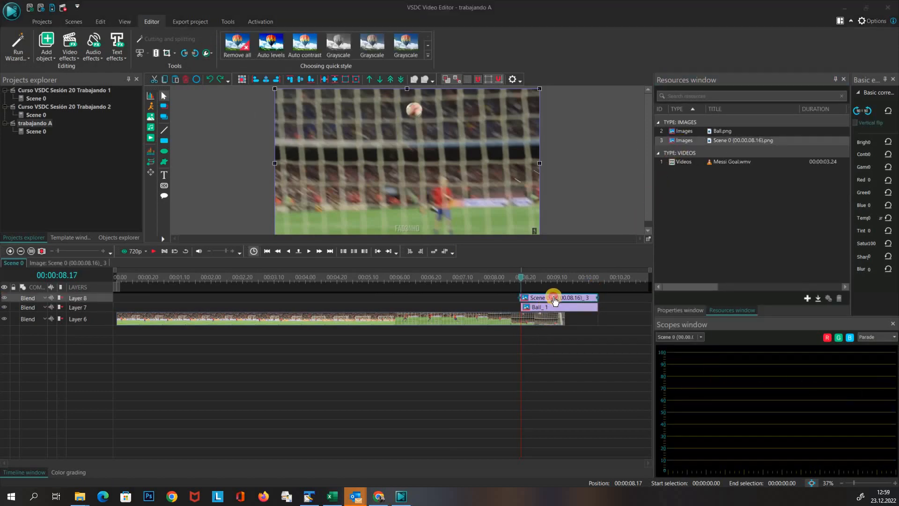
click(379, 82)
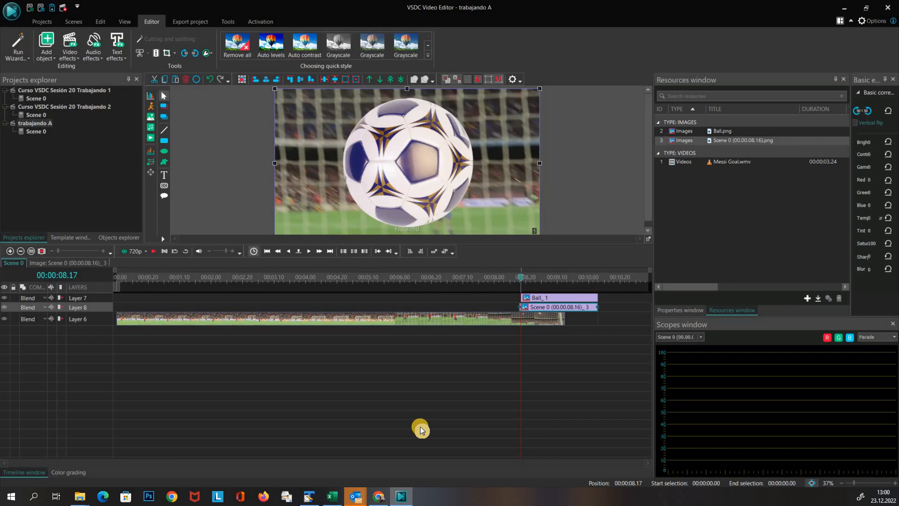
Open the ball image and apply a Zoom transform effect positioned from the parent duration
click(537, 300)
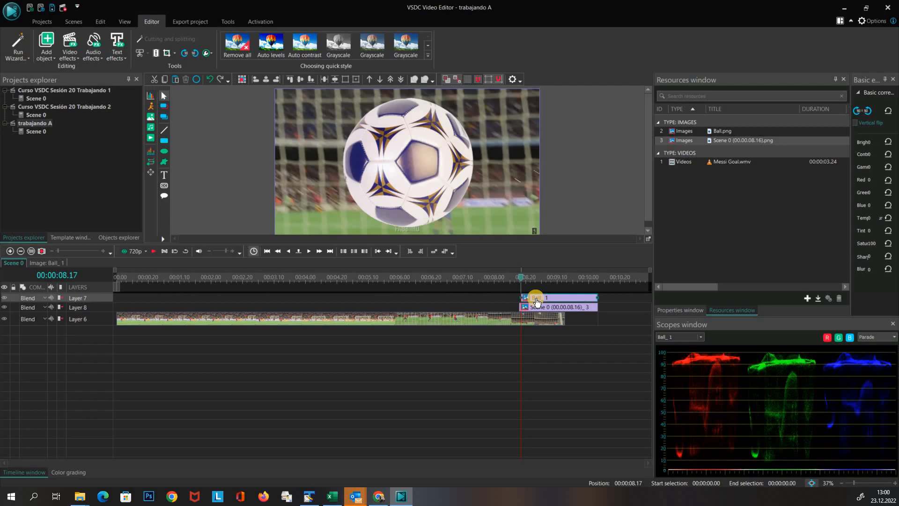
double_click(537, 300)
click(70, 47)
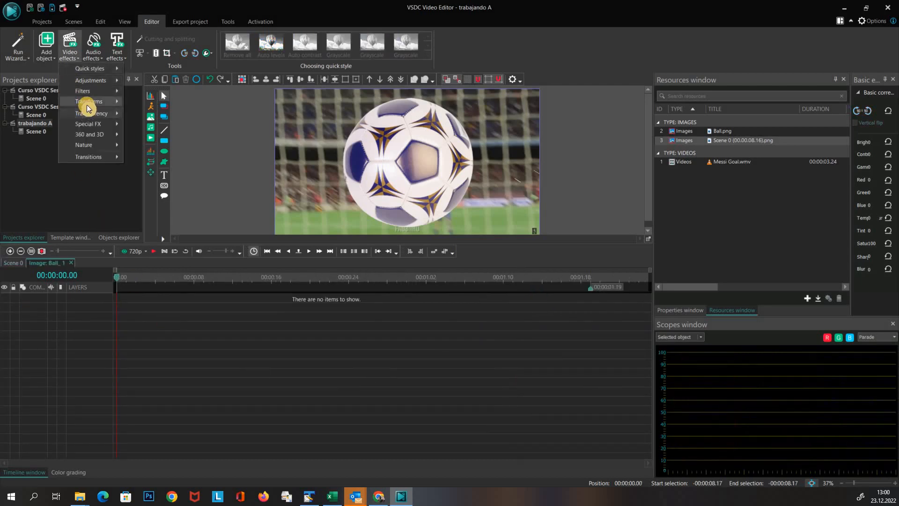
mouse_move(86, 103)
click(147, 176)
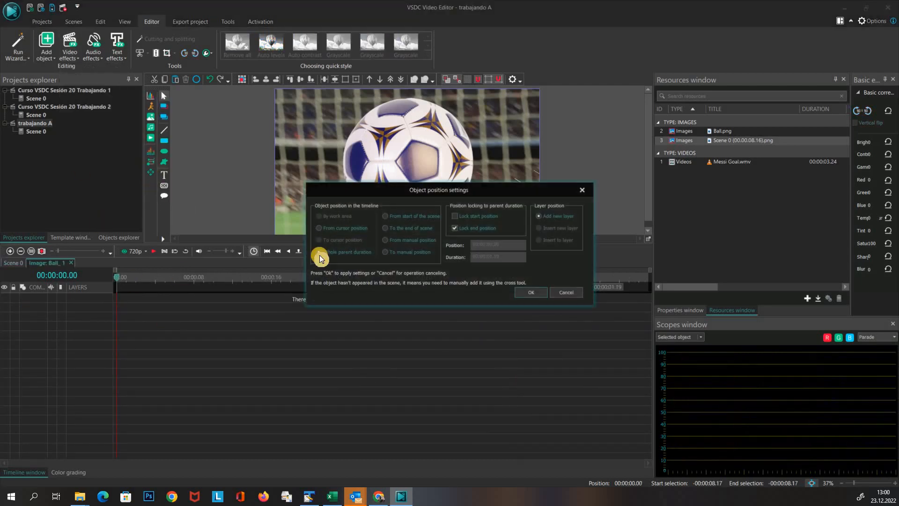
click(320, 254)
click(529, 294)
Open the Zoom effect's Levels curve and add keypoints around 00:00:01.05
click(680, 311)
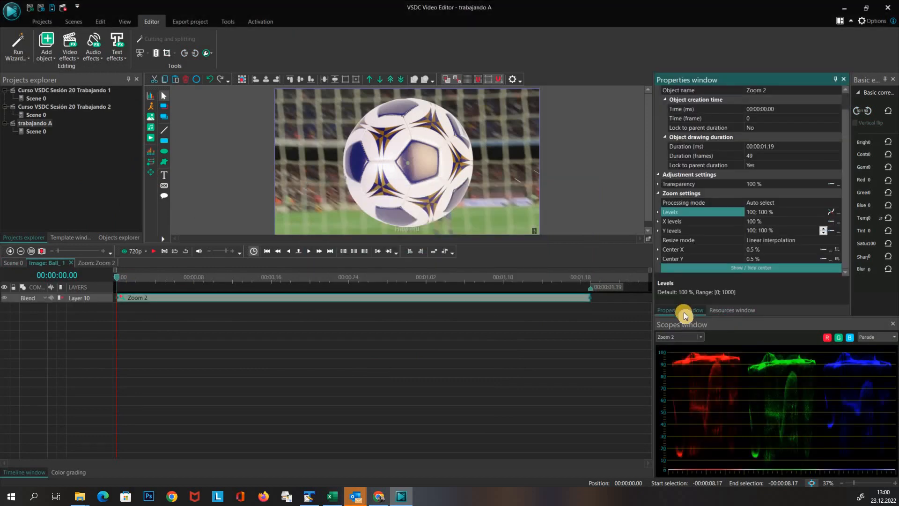
click(838, 213)
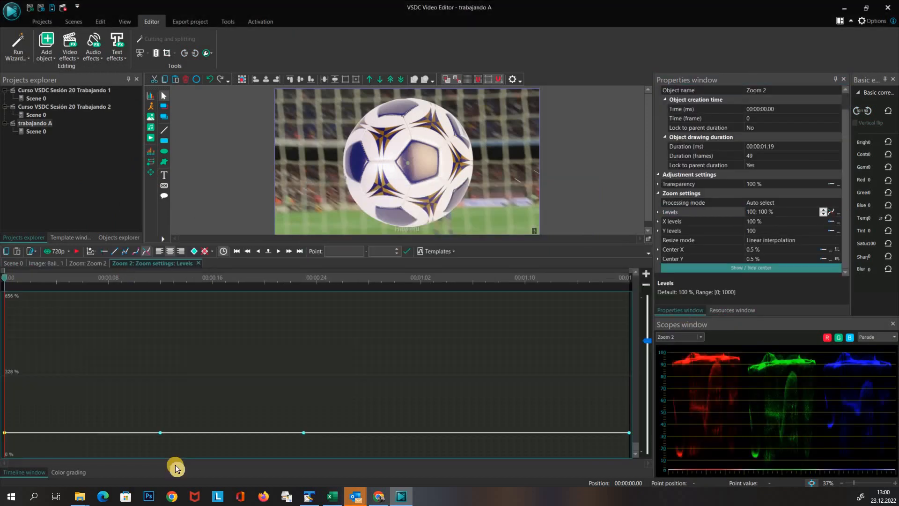
click(145, 254)
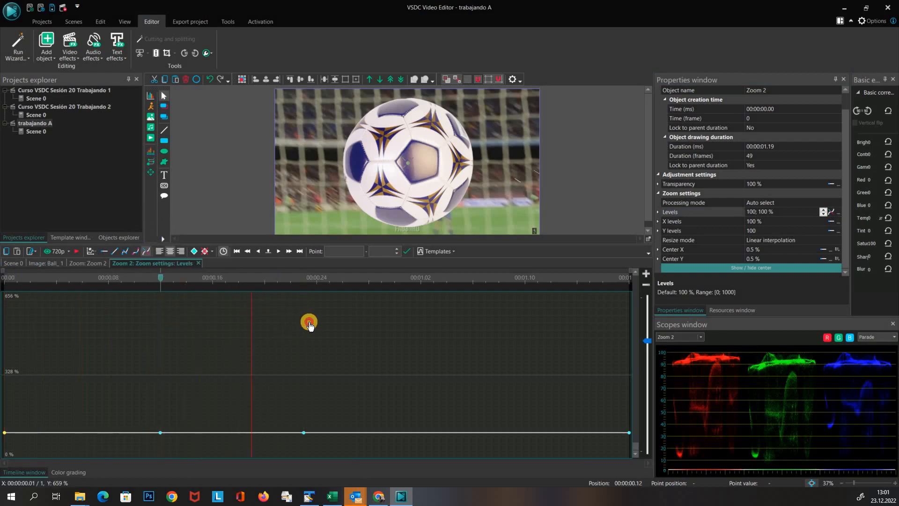
click(468, 337)
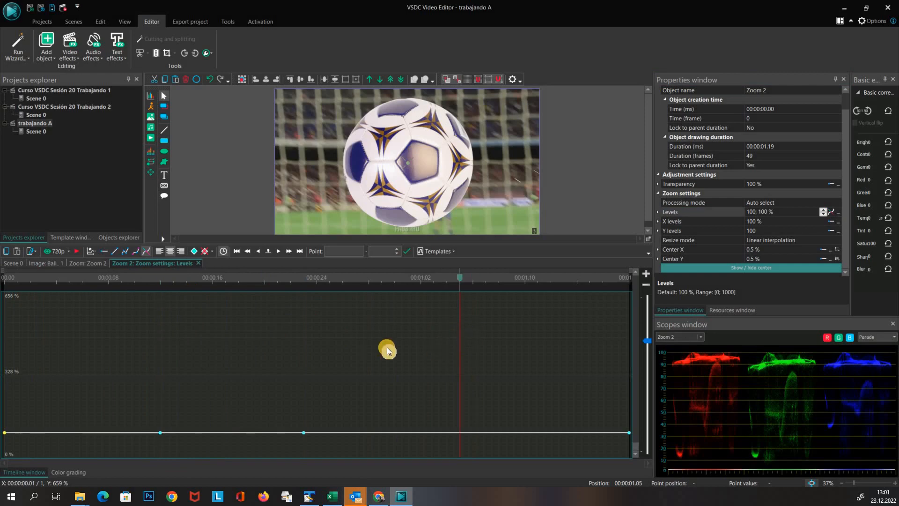
click(194, 251)
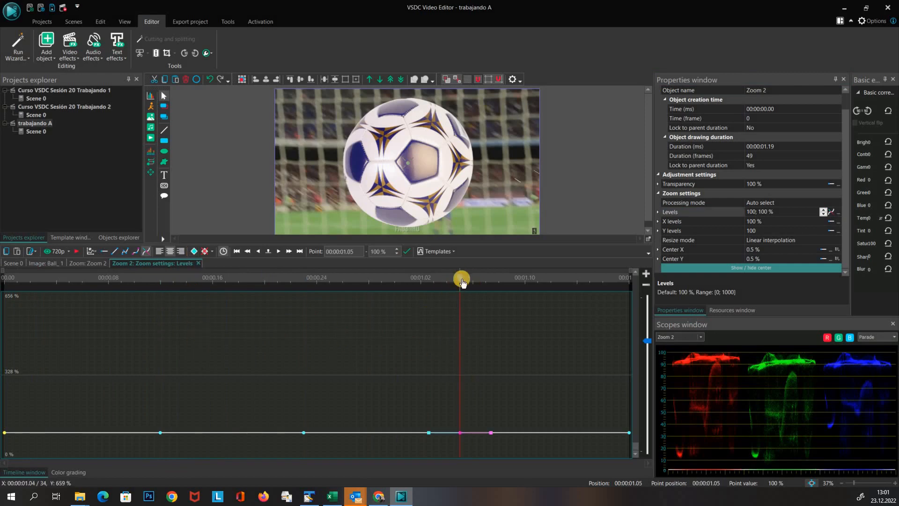
Set the first Levels point to 13% and center the zoom on the ball near the top of the frame
drag(460, 277, 4, 287)
click(5, 432)
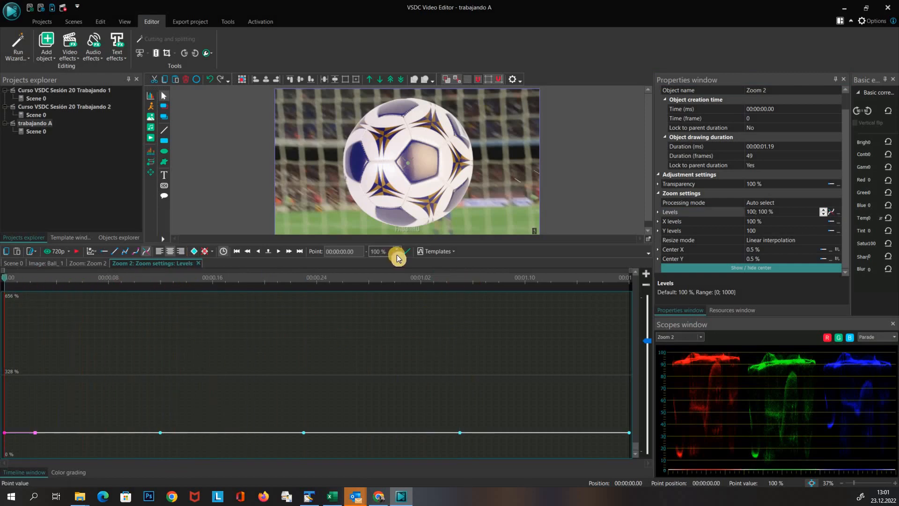
drag(397, 254, 396, 249)
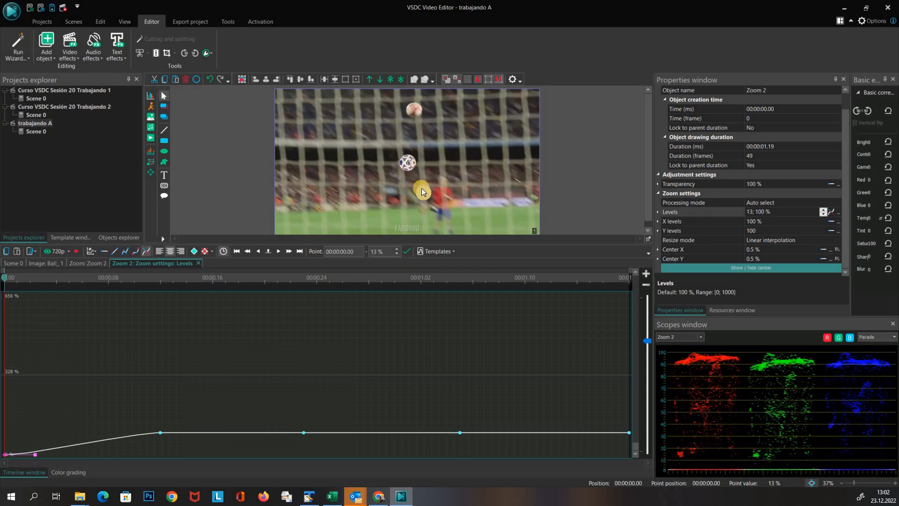
drag(421, 184, 414, 103)
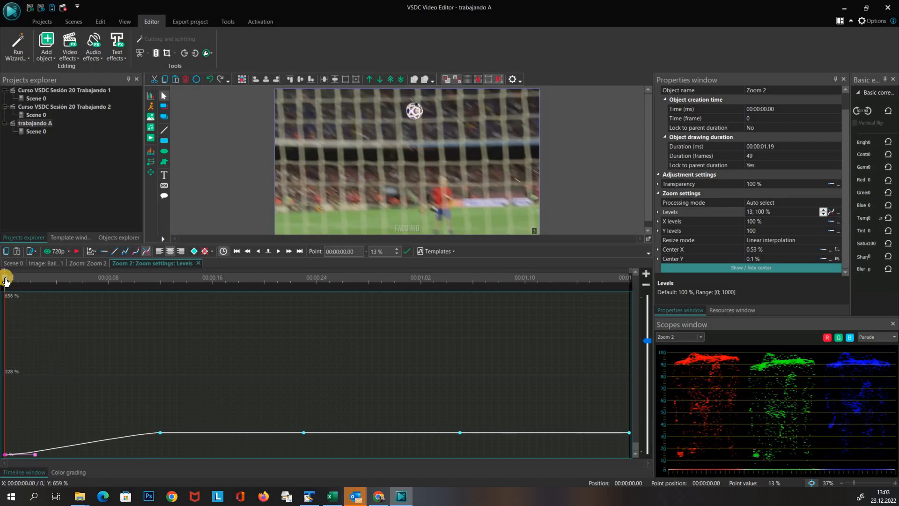
Raise the last Levels point at 00:00:01.18 to about 225%
drag(6, 280, 646, 302)
click(629, 432)
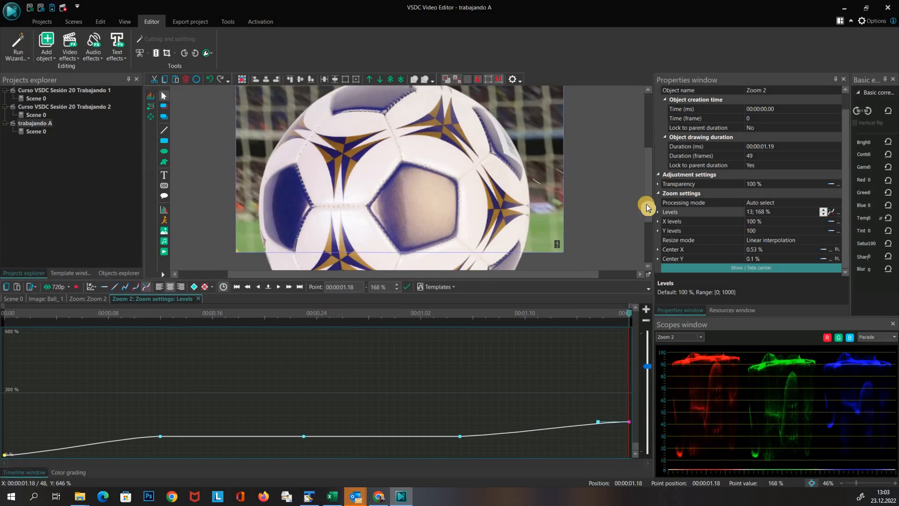
drag(855, 483, 851, 484)
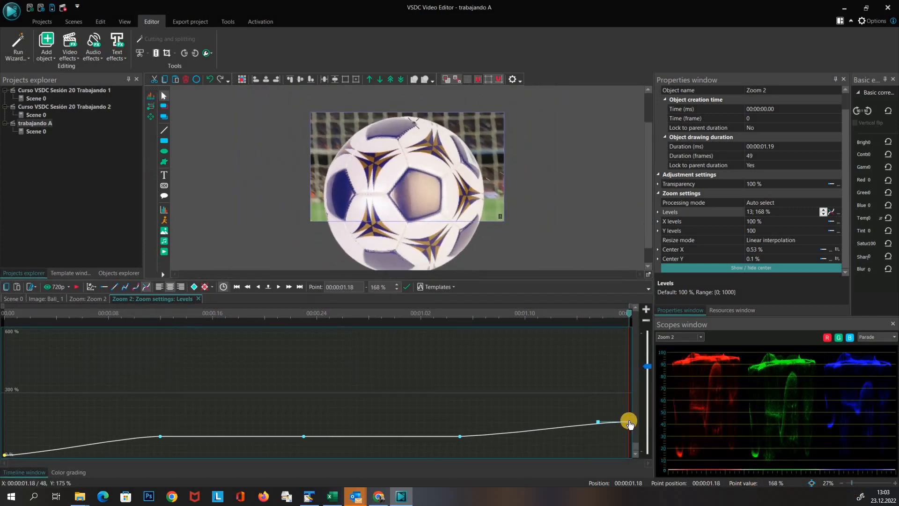
drag(630, 415, 628, 409)
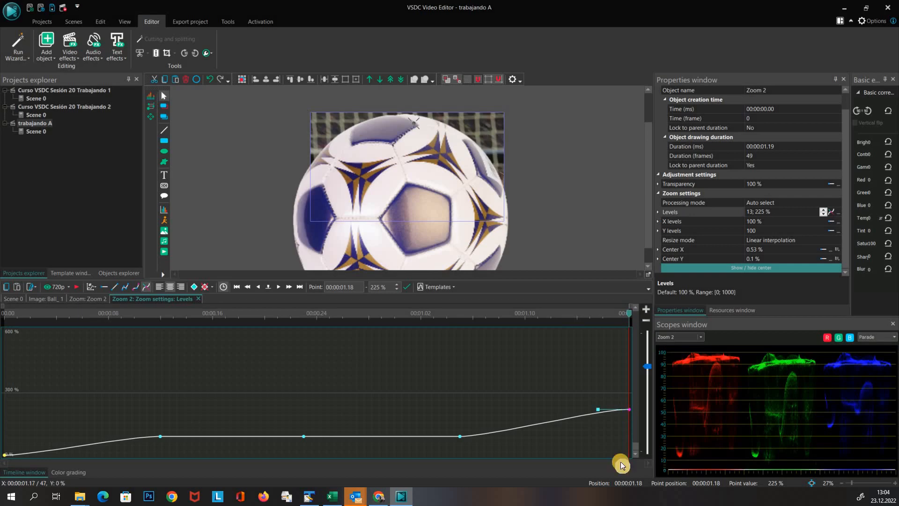
Reshape the intermediate curve points and set the last point to 231% for a smoothly rising zoom
drag(597, 409, 598, 414)
drag(460, 436, 460, 428)
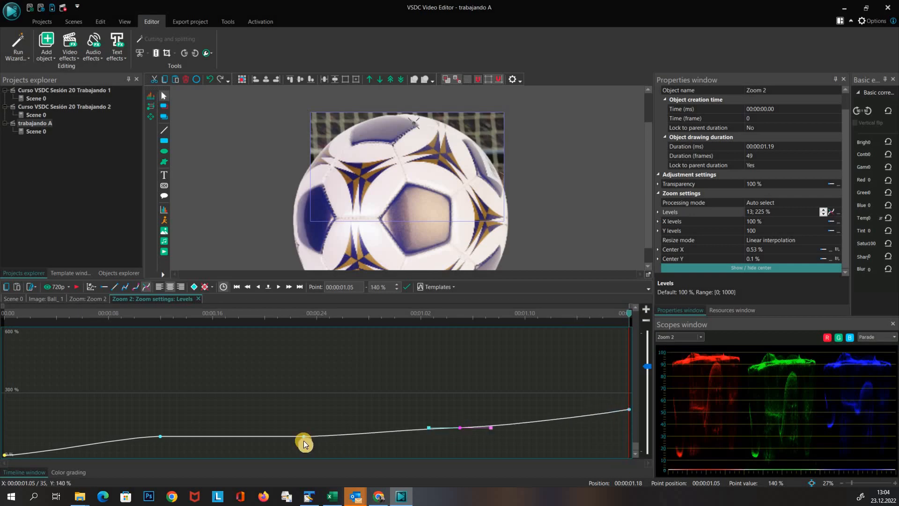
drag(304, 436, 303, 427)
drag(160, 436, 160, 444)
drag(193, 444, 193, 441)
drag(303, 427, 303, 434)
drag(160, 444, 160, 449)
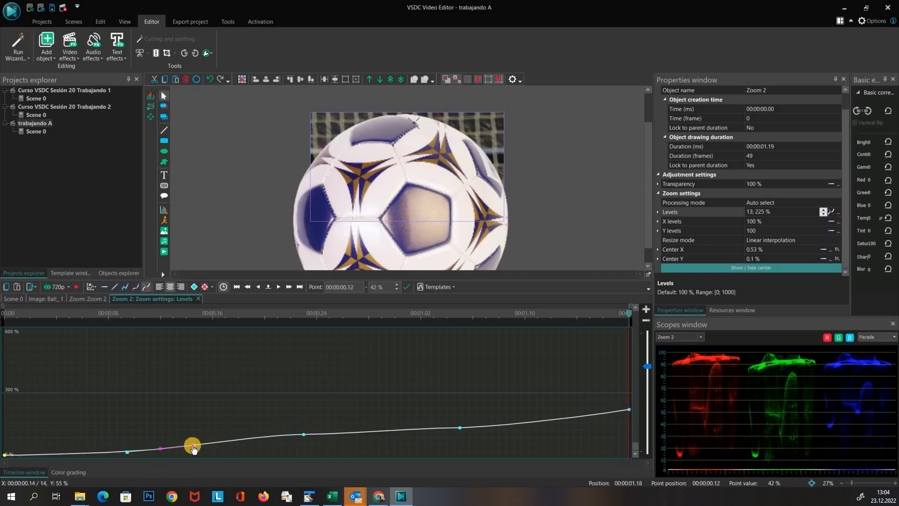
drag(303, 434, 337, 439)
drag(460, 428, 459, 432)
drag(492, 432, 493, 428)
drag(629, 409, 629, 408)
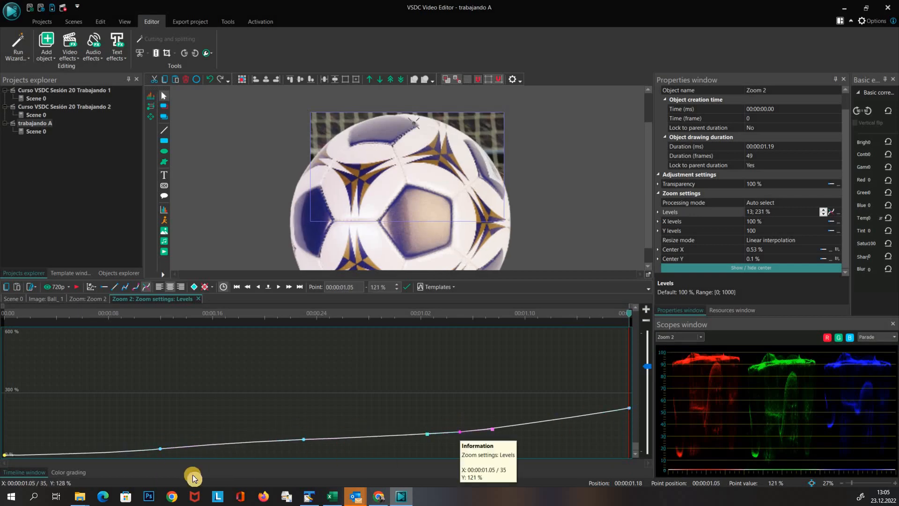
click(303, 439)
drag(271, 440, 258, 442)
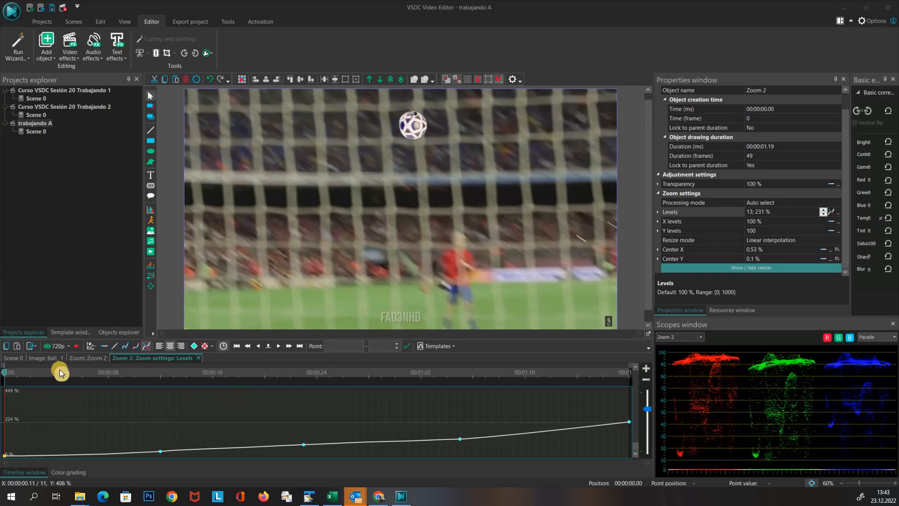
Return to the ball image and add a Movement effect to it
click(44, 358)
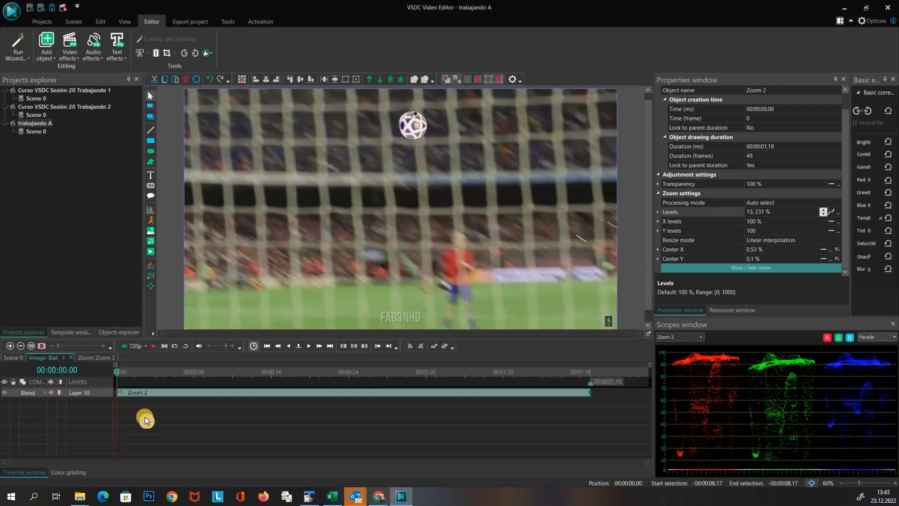
click(150, 285)
click(492, 341)
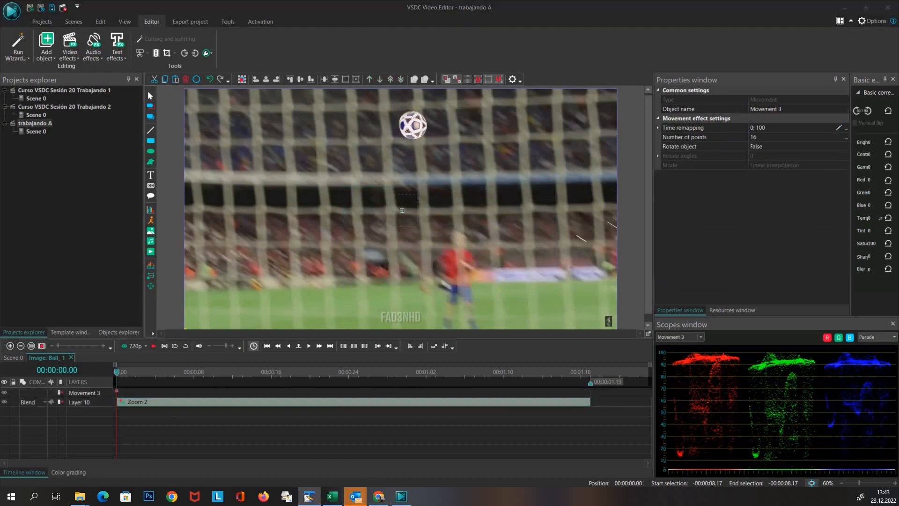
Place the movement point at X 841, Y 423 and move its timing to 00:00:00.05
click(380, 199)
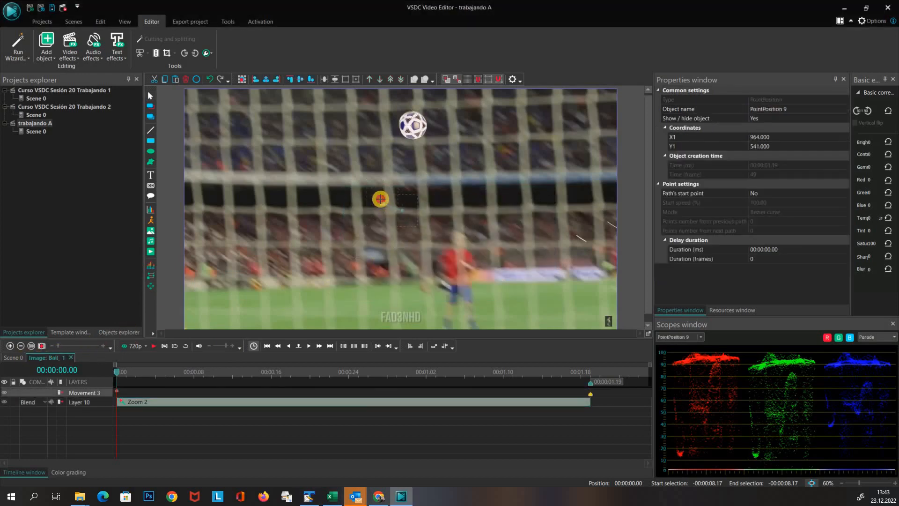
drag(380, 199, 379, 189)
drag(379, 189, 374, 184)
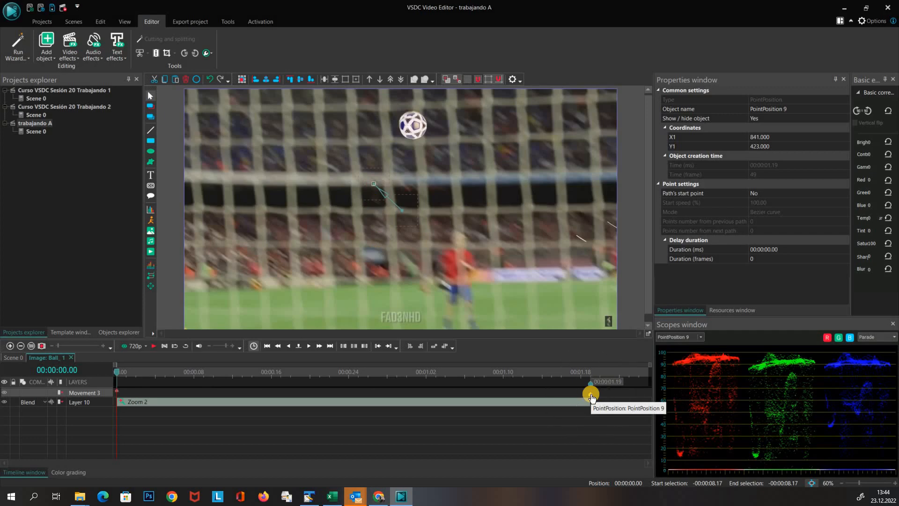
drag(592, 397, 166, 401)
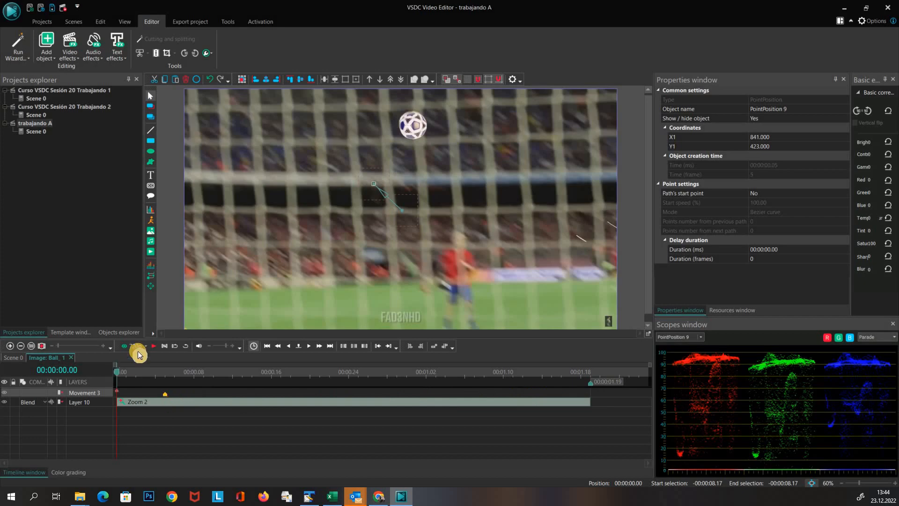
Step frame by frame through the opening frames to preview the ball's movement
key(Right)
key(Right)
key(Right)
key(Right)
key(Right)
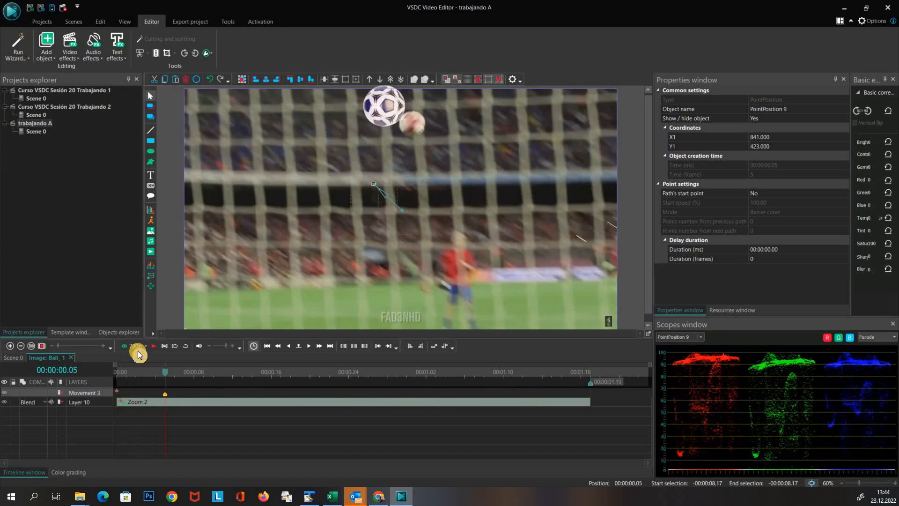
key(Left)
key(Left)
key(Left)
key(Left)
key(Right)
key(Right)
key(Right)
key(Right)
key(Home)
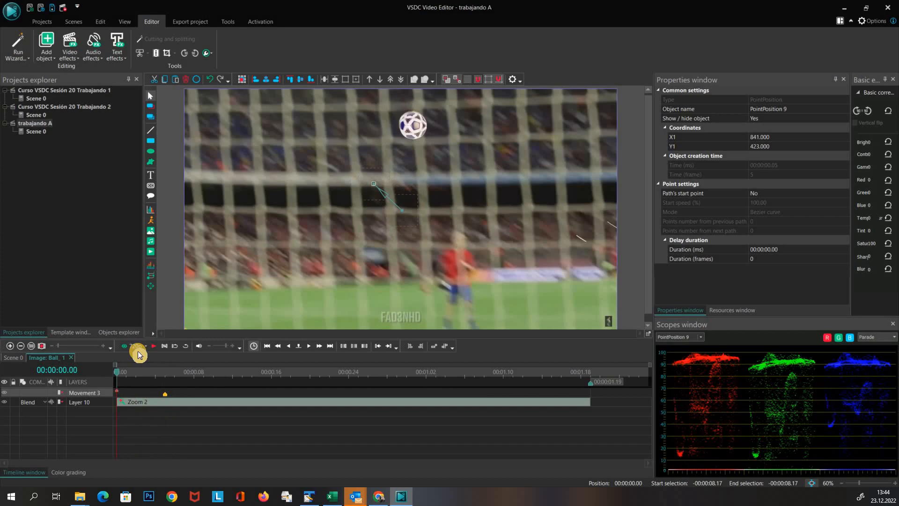
key(Right)
key(Right)
key(Right)
key(Right)
key(Right)
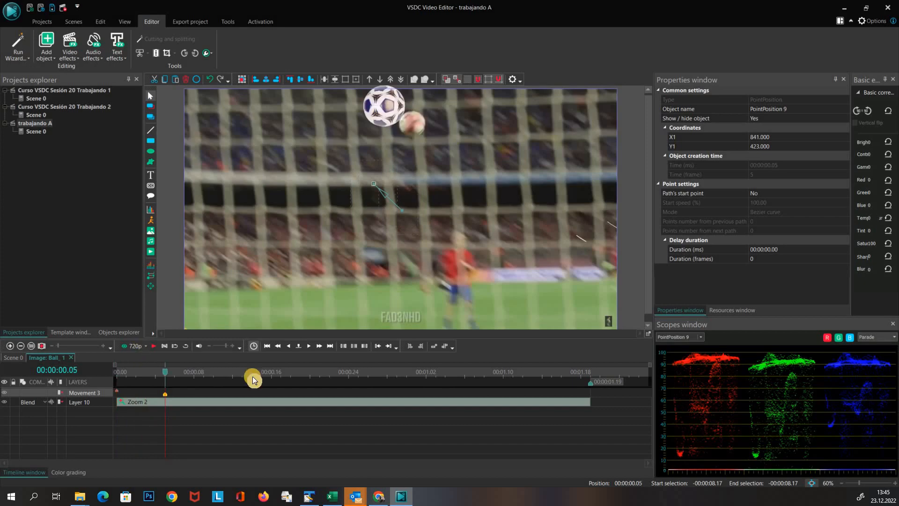
click(299, 351)
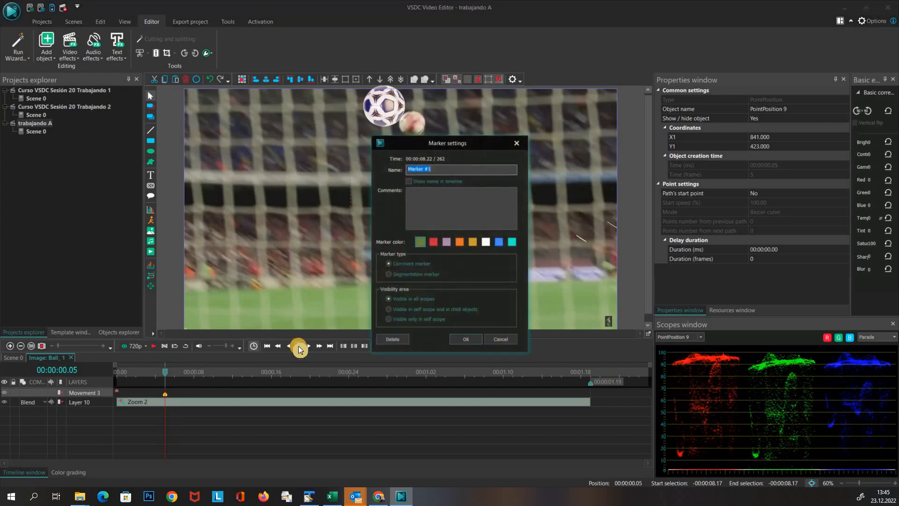
click(389, 300)
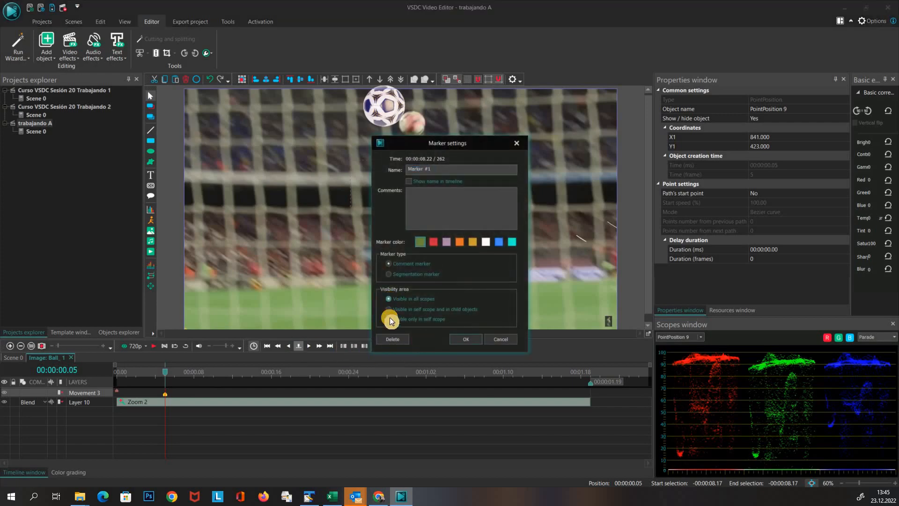
click(465, 340)
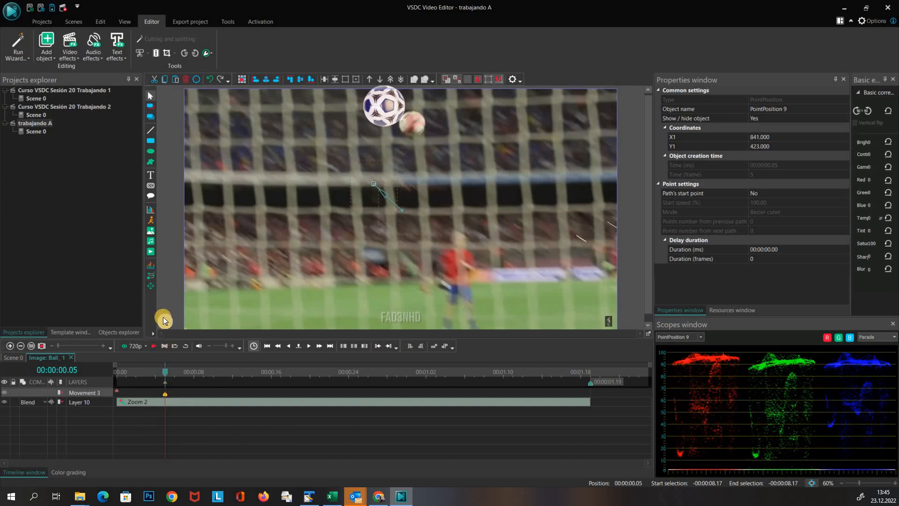
Add a movement point at the object's end, place it at X 841, Y 262 and move its timing to about 00:00:00.10
click(150, 285)
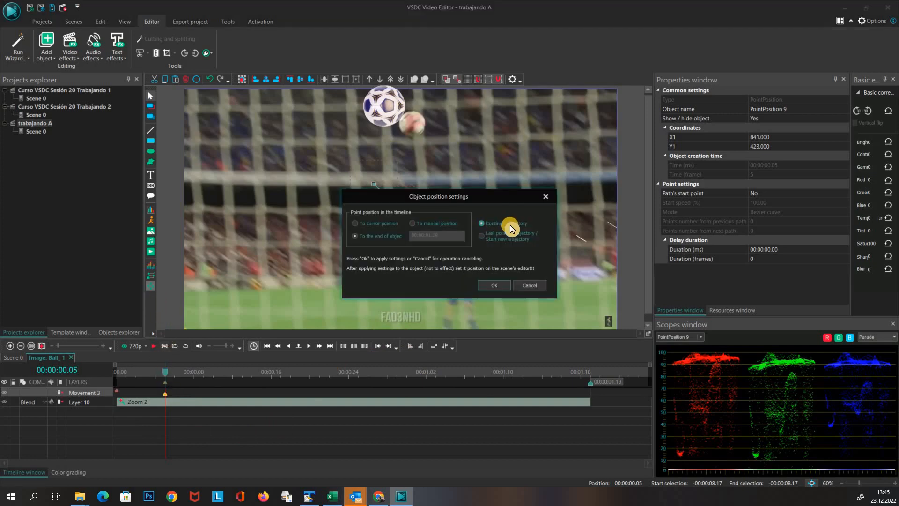
click(494, 285)
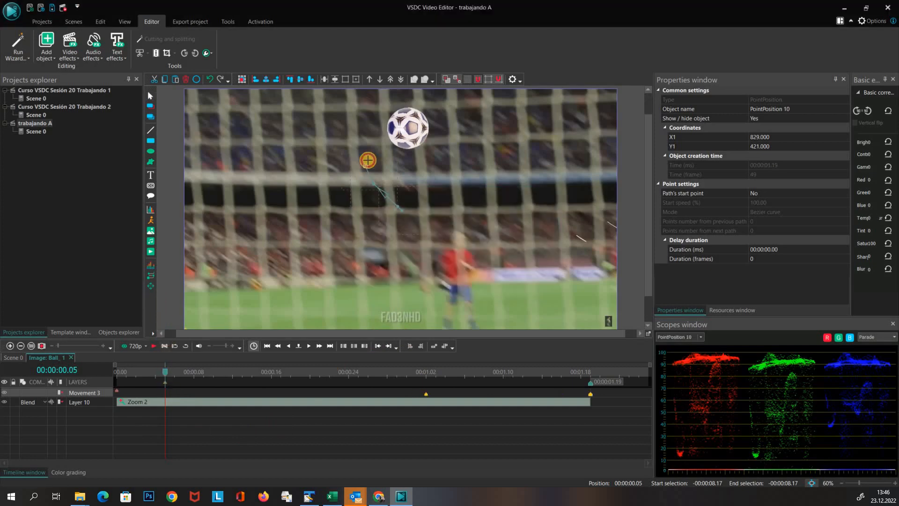
drag(367, 160, 373, 148)
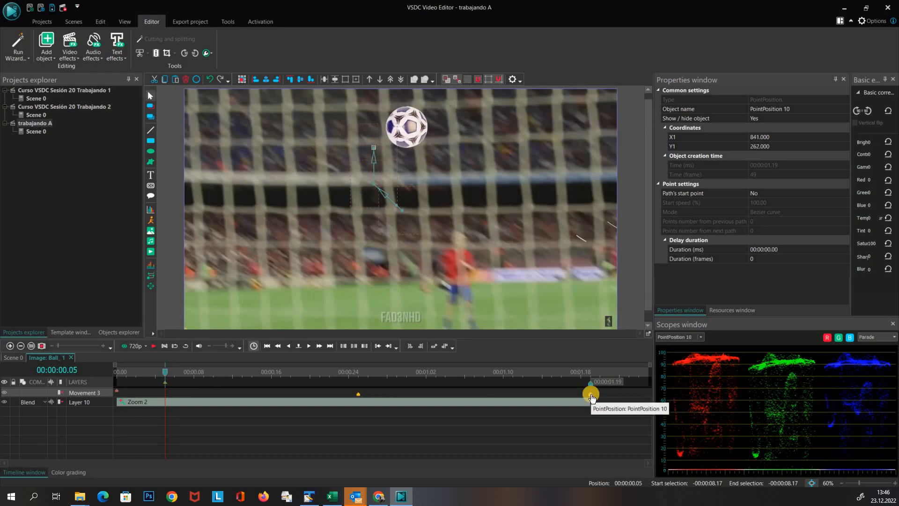
drag(590, 395, 213, 395)
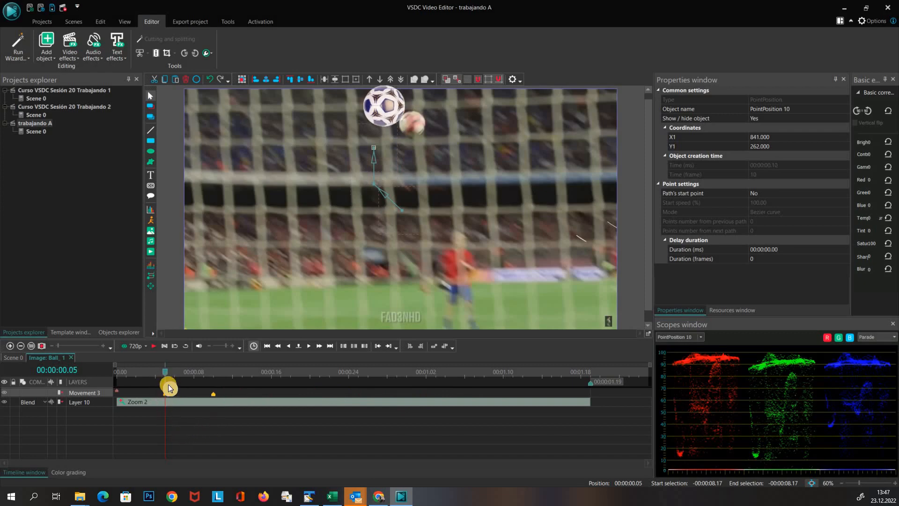
key(space)
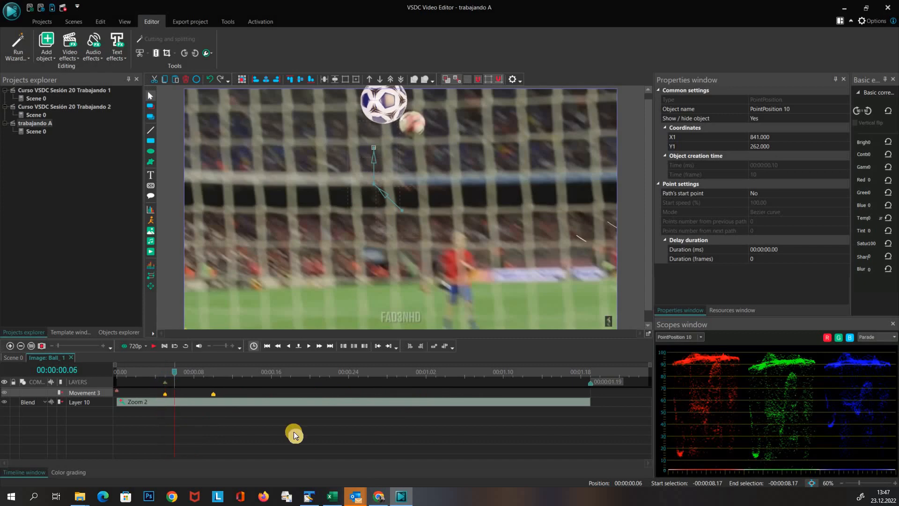
key(space)
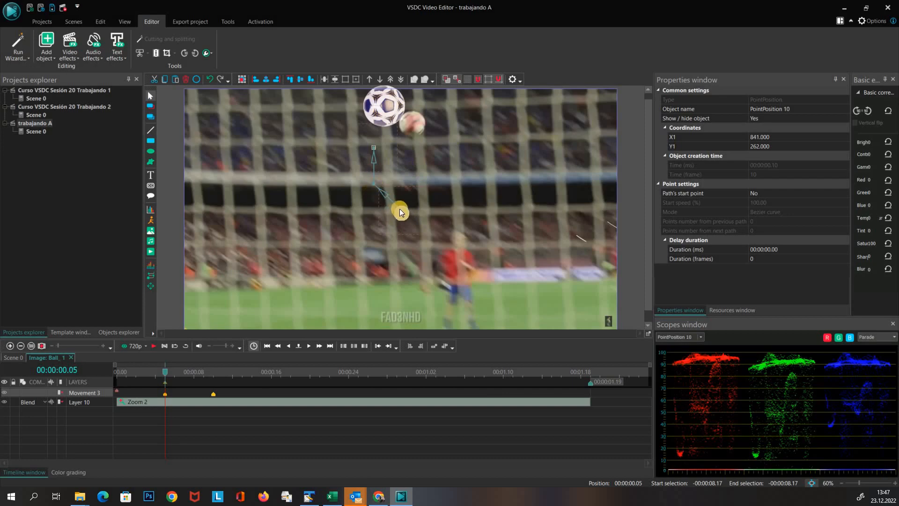
Reshape the movement path with its curve handles, setting the points to X 820, Y 423 and X 819, Y 297
click(373, 184)
mouse_move(373, 183)
mouse_down()
mouse_move(381, 195)
mouse_move(386, 180)
mouse_move(369, 170)
mouse_up()
click(375, 147)
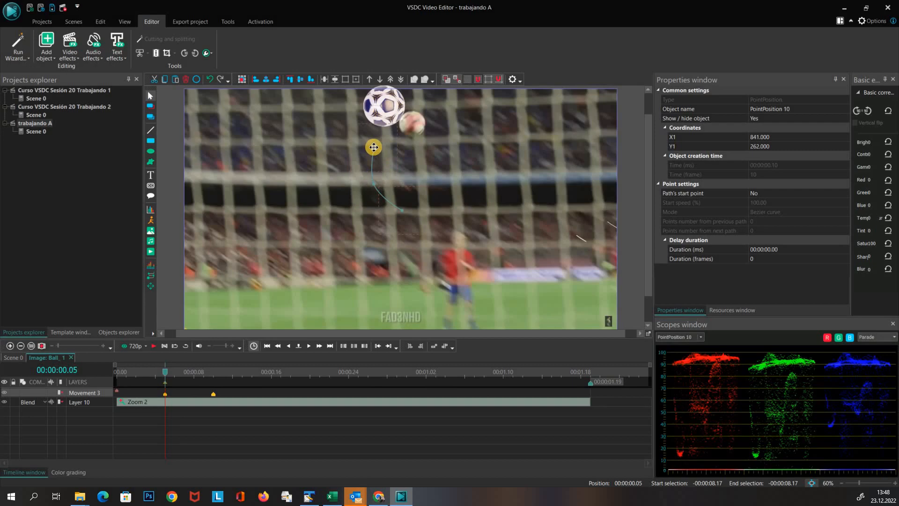
drag(373, 147, 379, 139)
drag(375, 148, 369, 184)
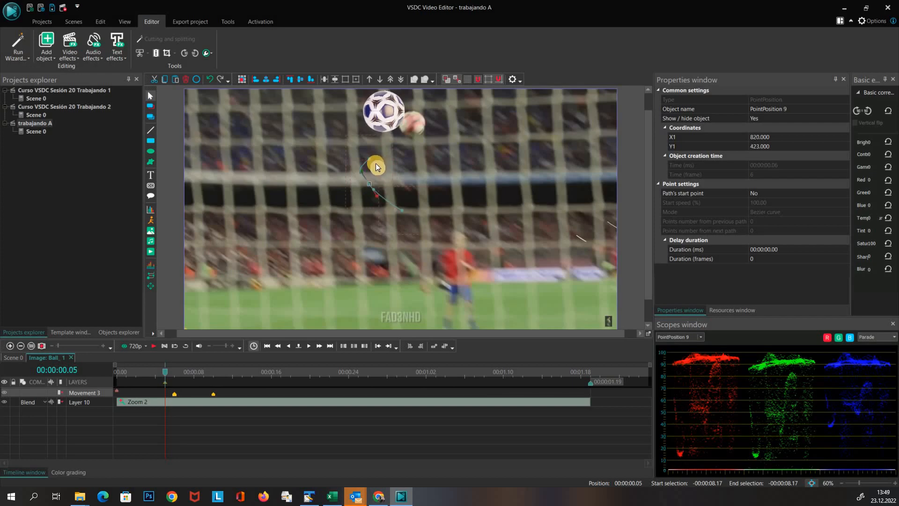
mouse_move(369, 160)
mouse_down()
mouse_move(373, 147)
mouse_move(396, 140)
mouse_move(369, 155)
mouse_up()
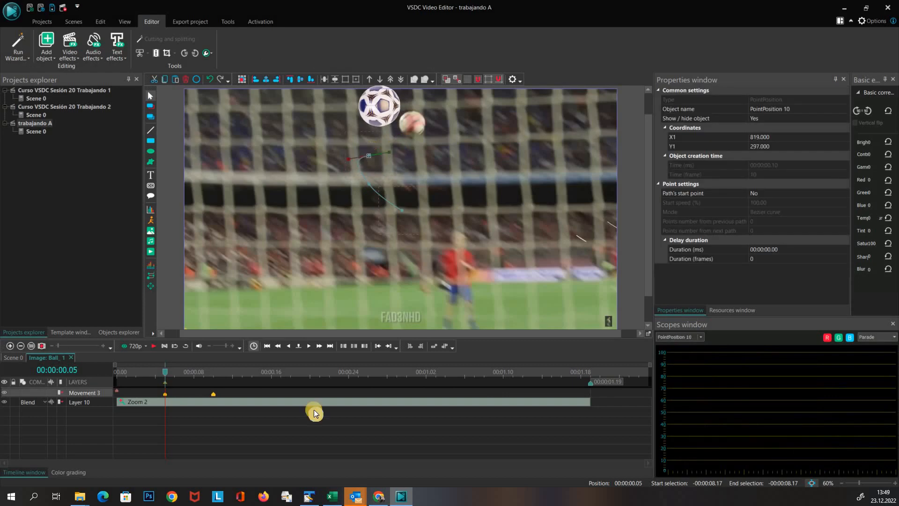
Play the ball's movement from the start of the clip to preview the path
drag(171, 376, 153, 378)
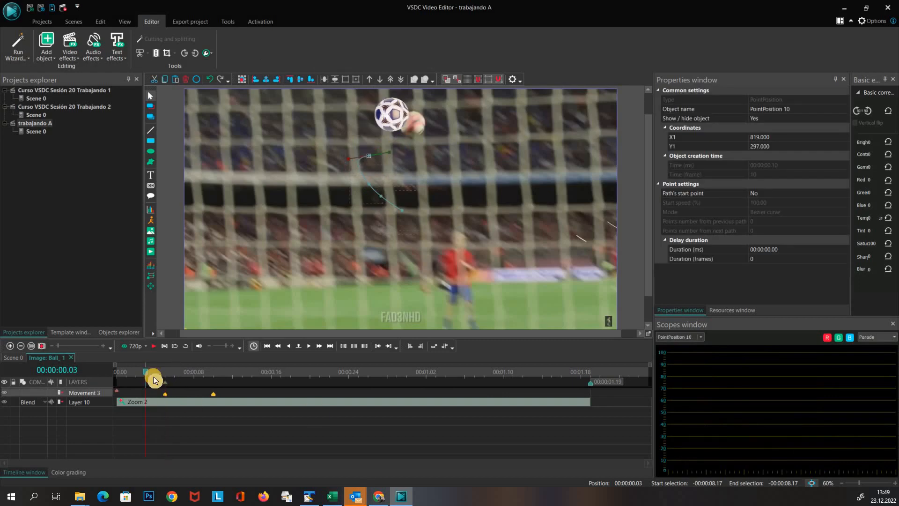
key(space)
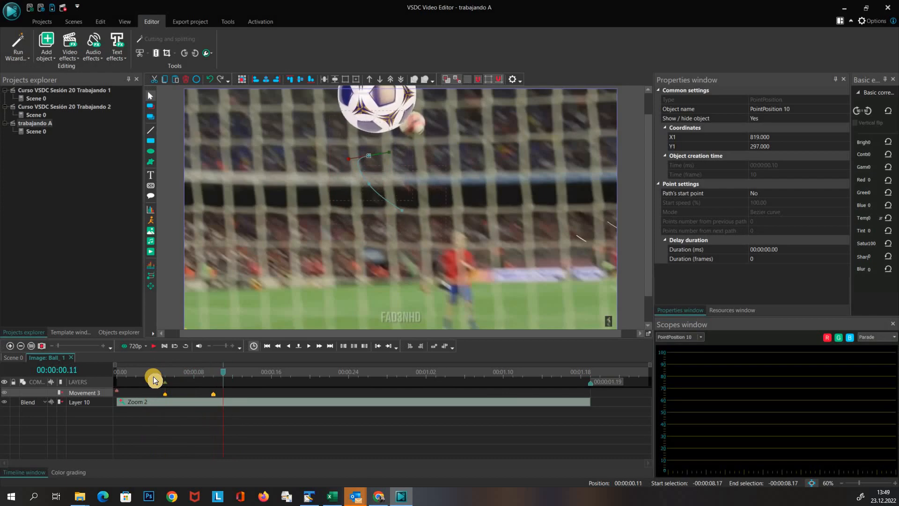
key(Left)
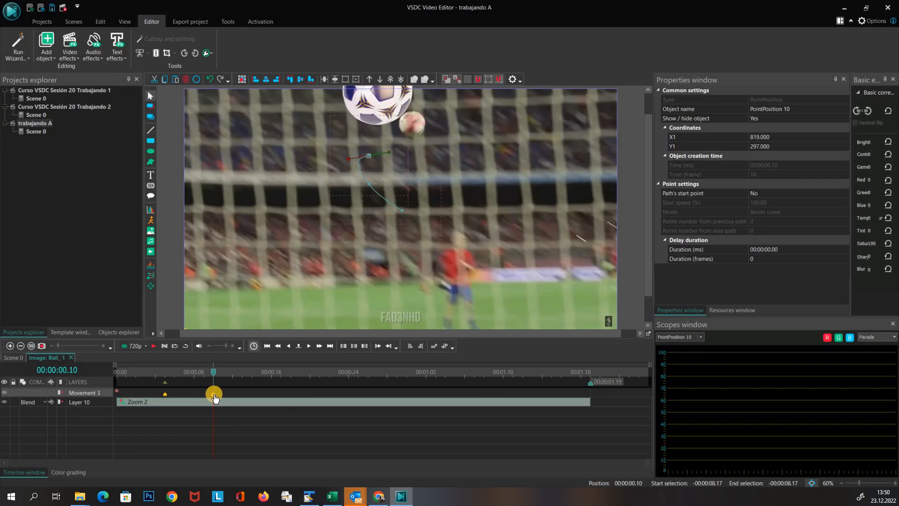
Add another movement point at X 1034, Y 294, move its timing to 00:00:00.16, and preview from the start
click(150, 285)
click(492, 287)
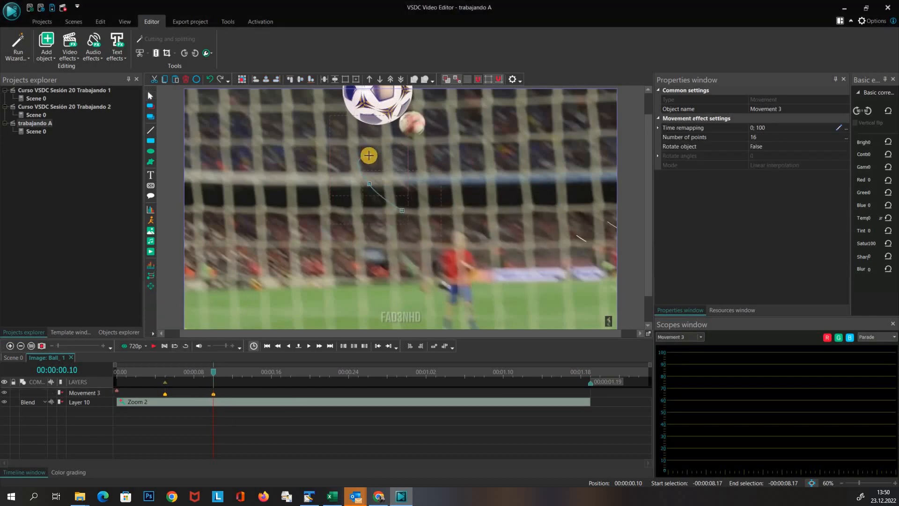
click(367, 153)
drag(405, 155, 417, 155)
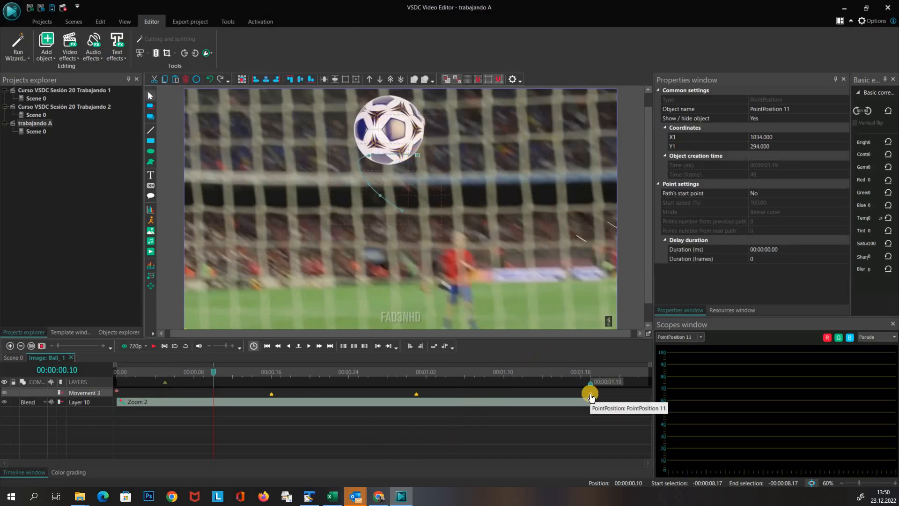
drag(590, 397, 271, 395)
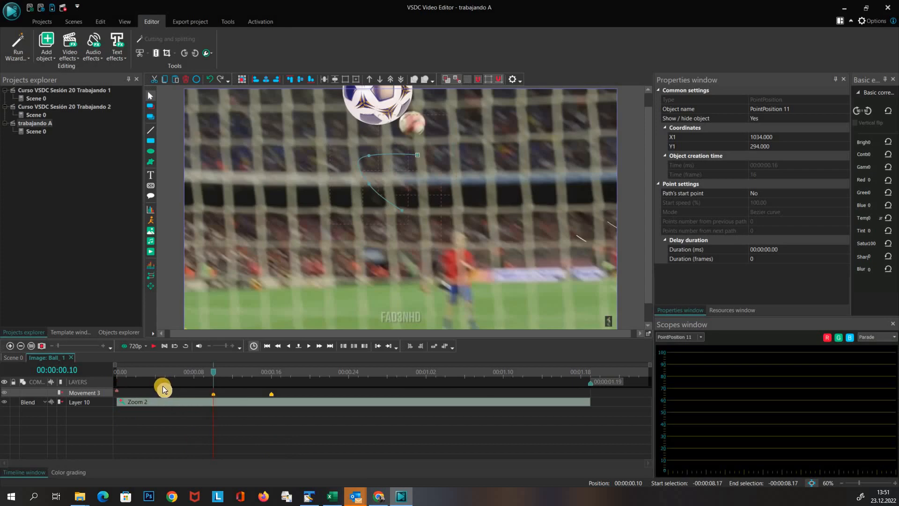
click(146, 373)
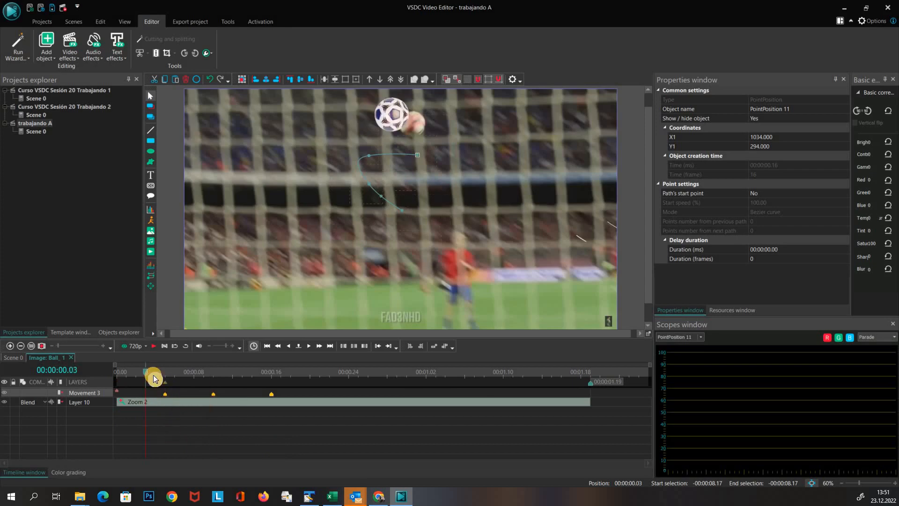
key(space)
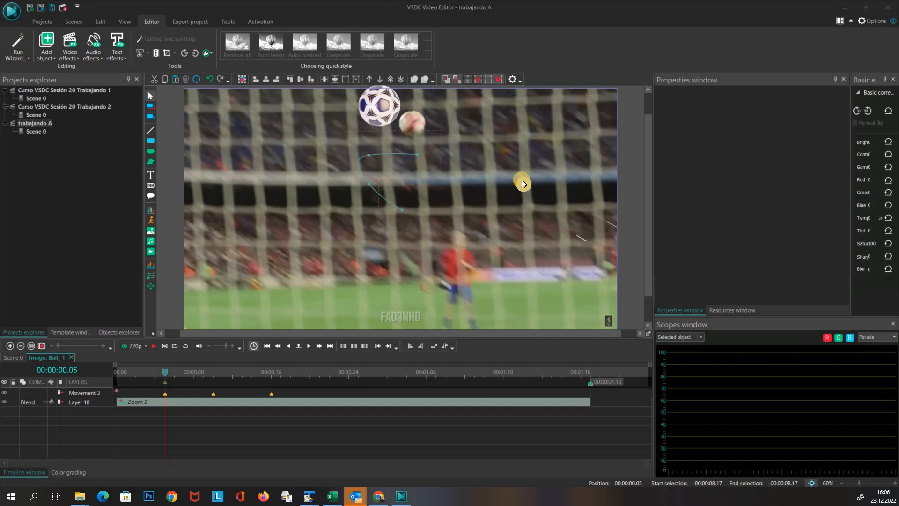
Return to the main scene and paste a copy of the scene snapshot image onto a new layer
click(11, 361)
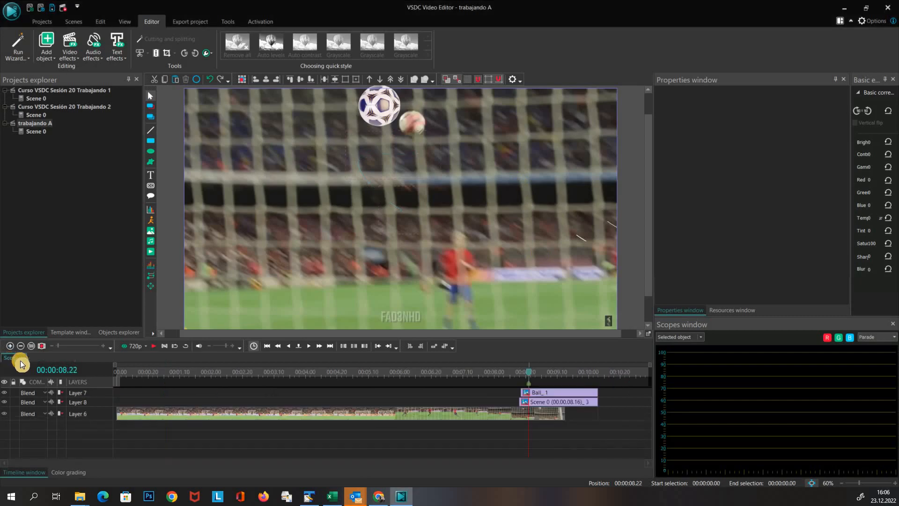
click(537, 404)
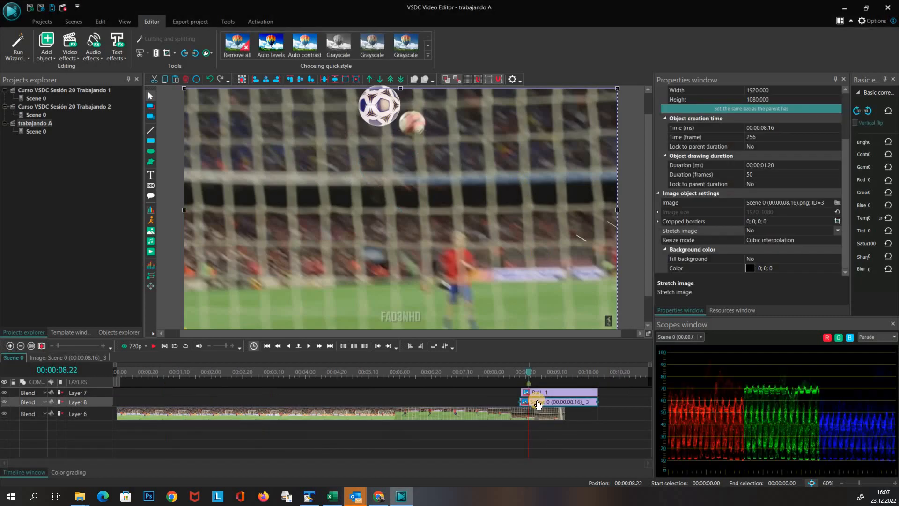
key(ctrl+v)
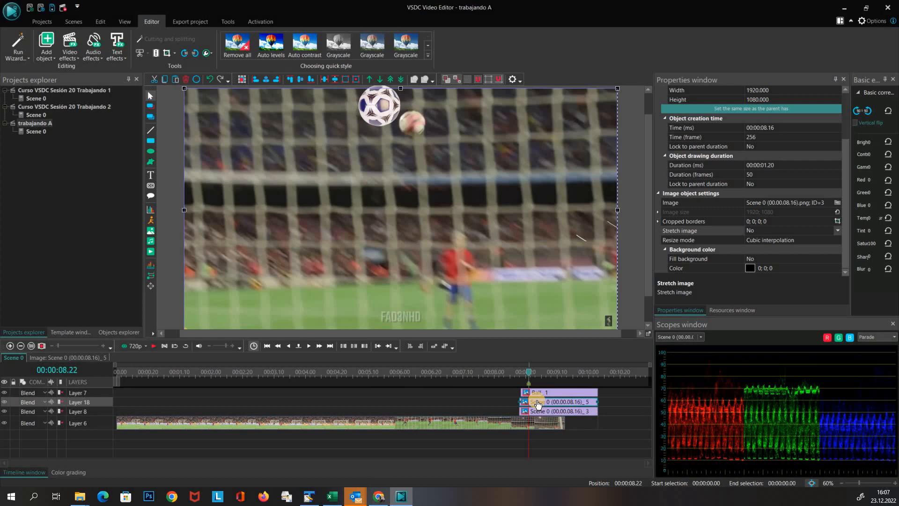
Crop the copied snapshot to a 374x230 region of the net in its upper right area
click(167, 53)
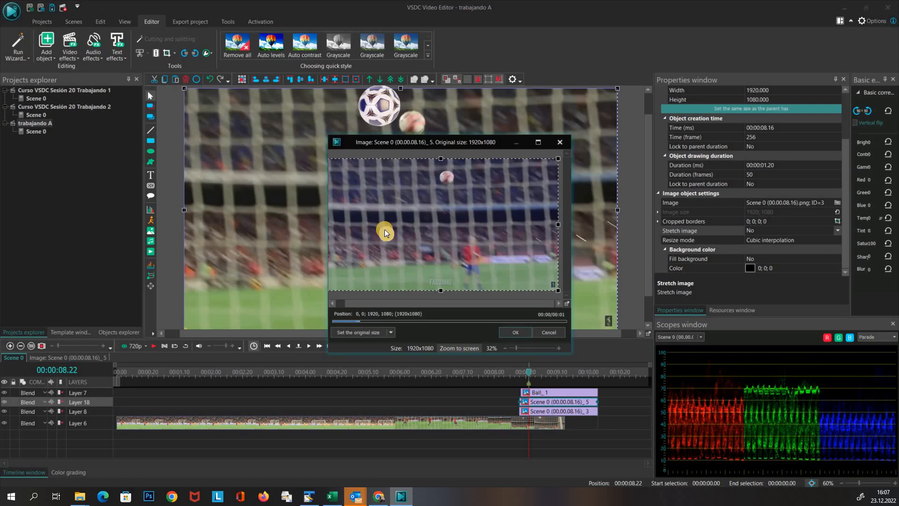
drag(383, 229, 479, 206)
drag(401, 205, 468, 196)
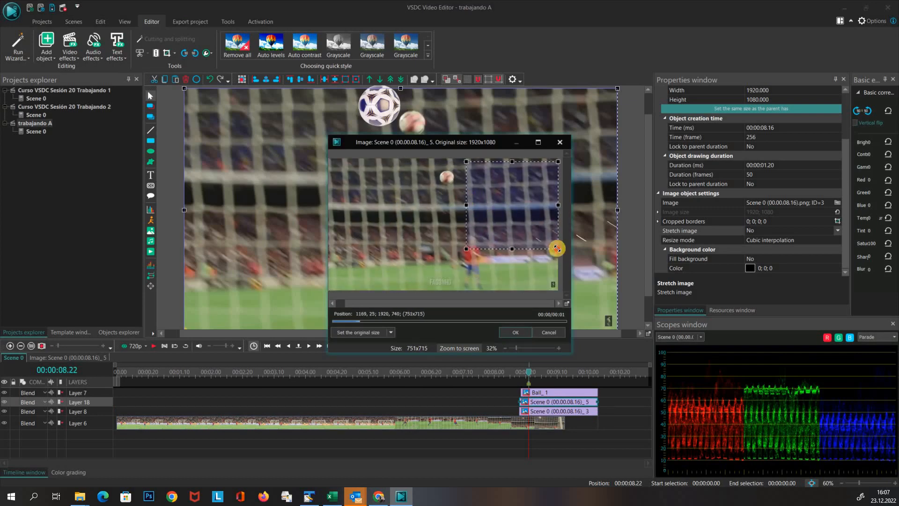
drag(556, 248, 512, 189)
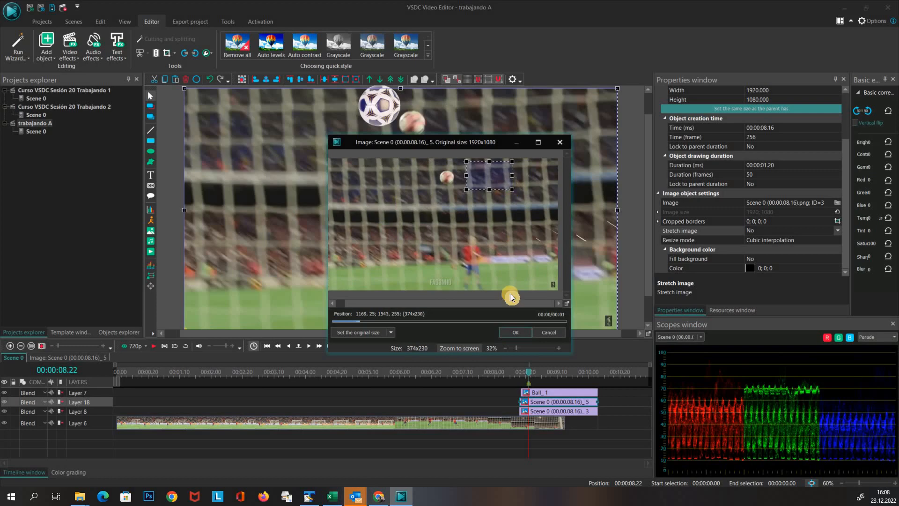
click(513, 331)
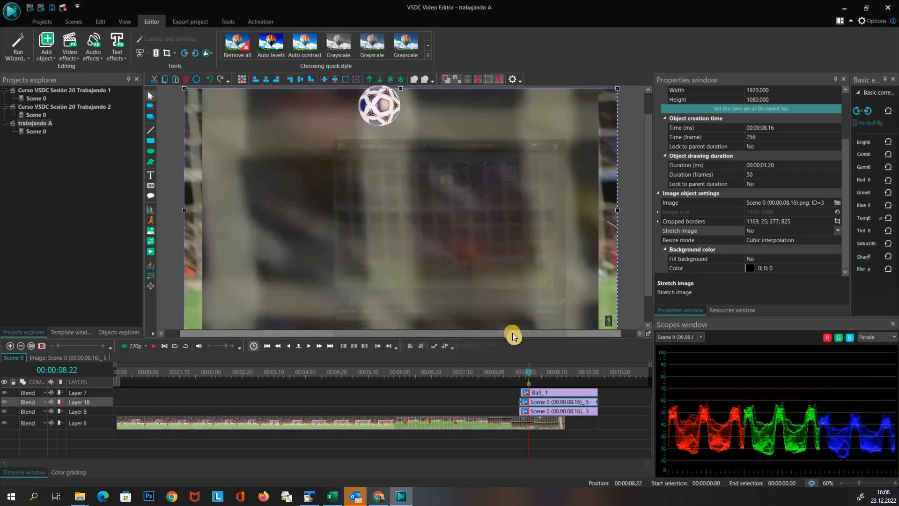
Set the cropped image's Stretch image option to Yes
click(759, 229)
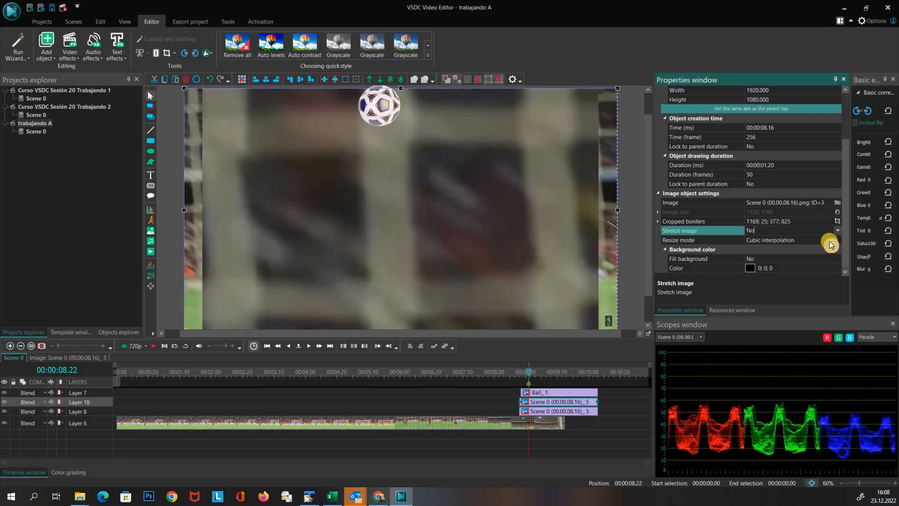
click(759, 233)
click(772, 232)
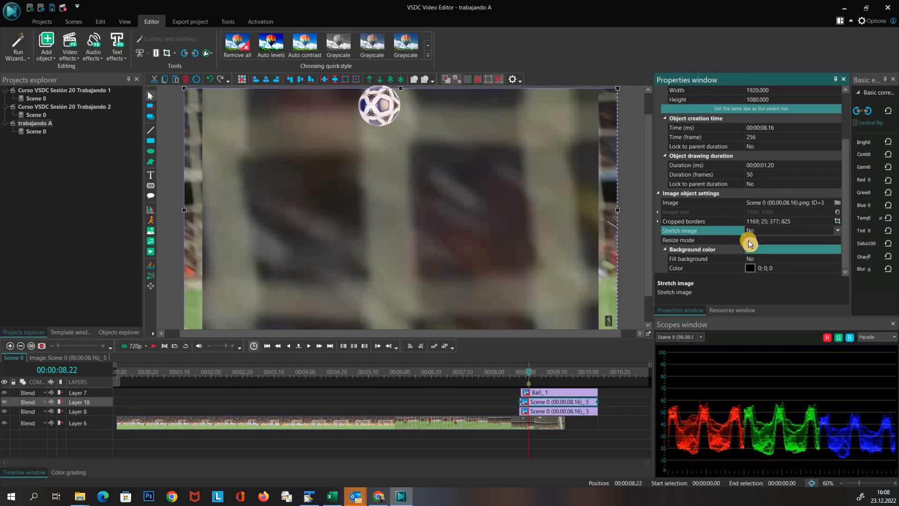
click(749, 245)
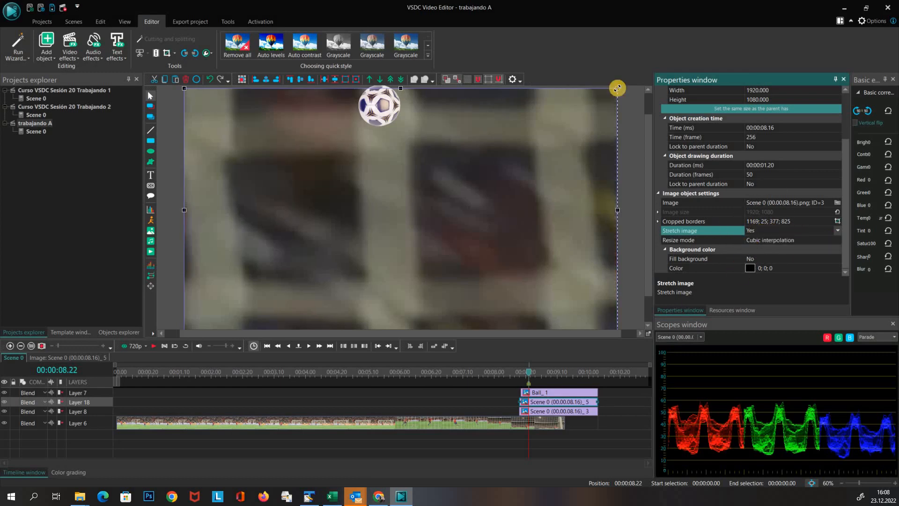
Resize the cropped net patch to about 518 x 279 and move it over the net near the ball
drag(617, 88, 259, 294)
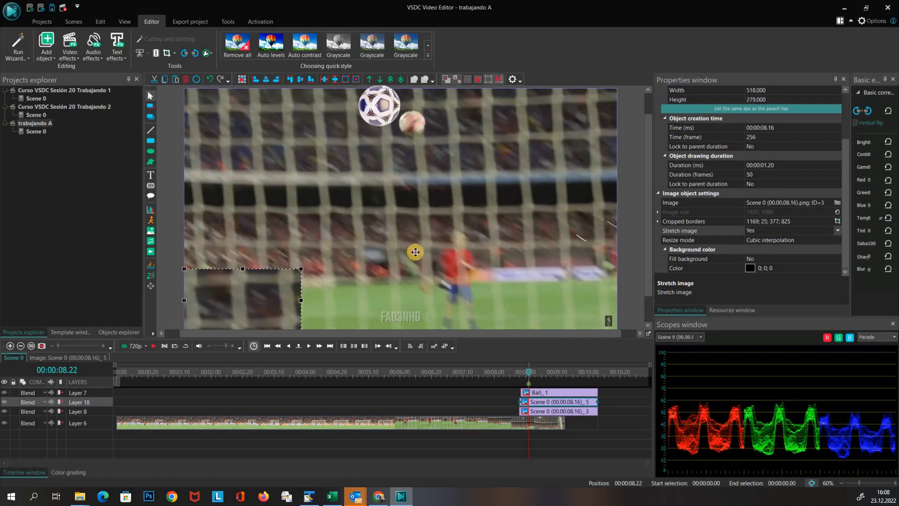
drag(415, 252, 448, 124)
drag(489, 161, 464, 149)
click(636, 192)
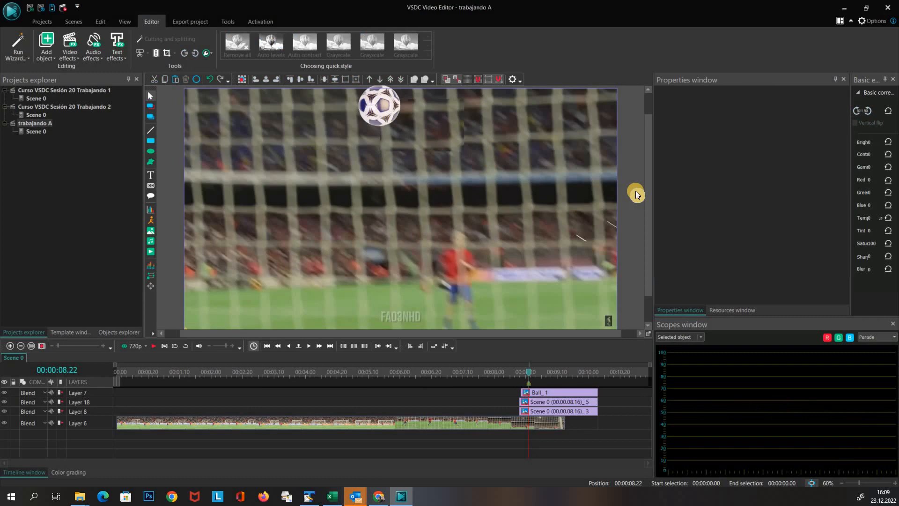
click(432, 125)
click(628, 158)
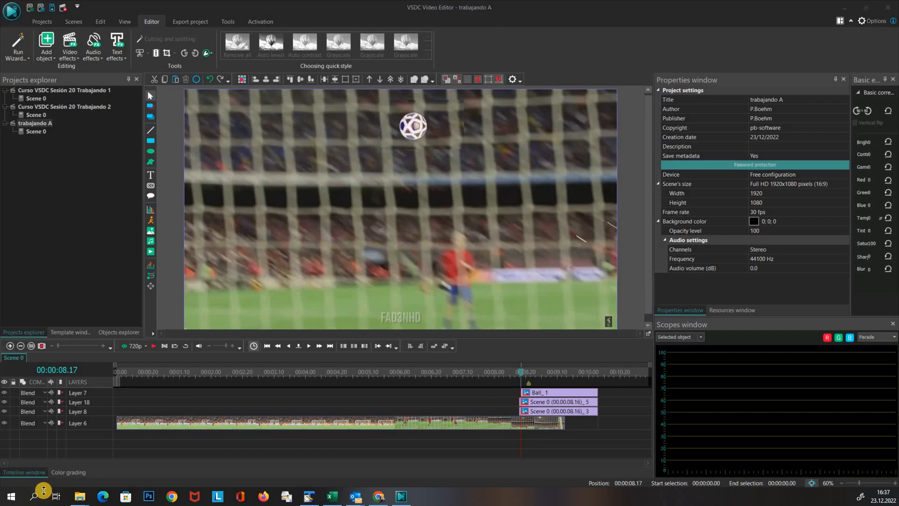
Scrub through the ball's flight on the timeline and open the ball object for editing
click(527, 372)
drag(541, 374, 580, 379)
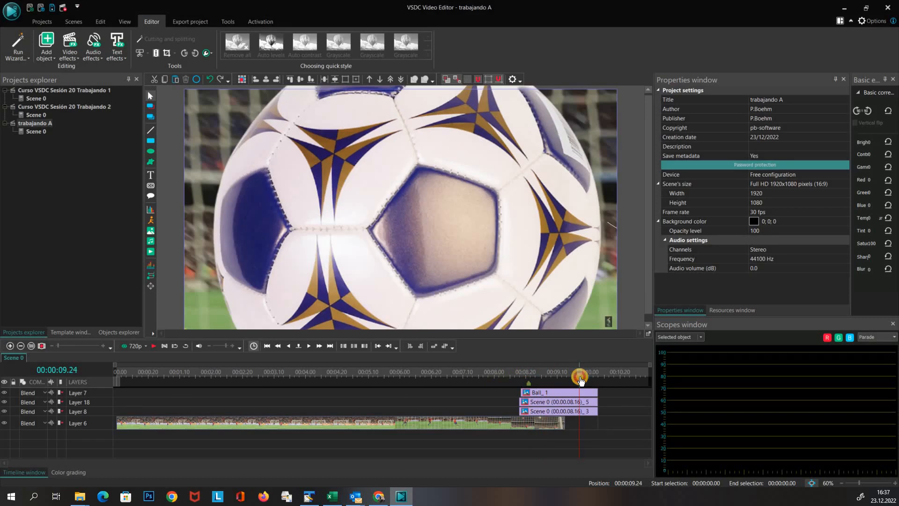
double_click(555, 393)
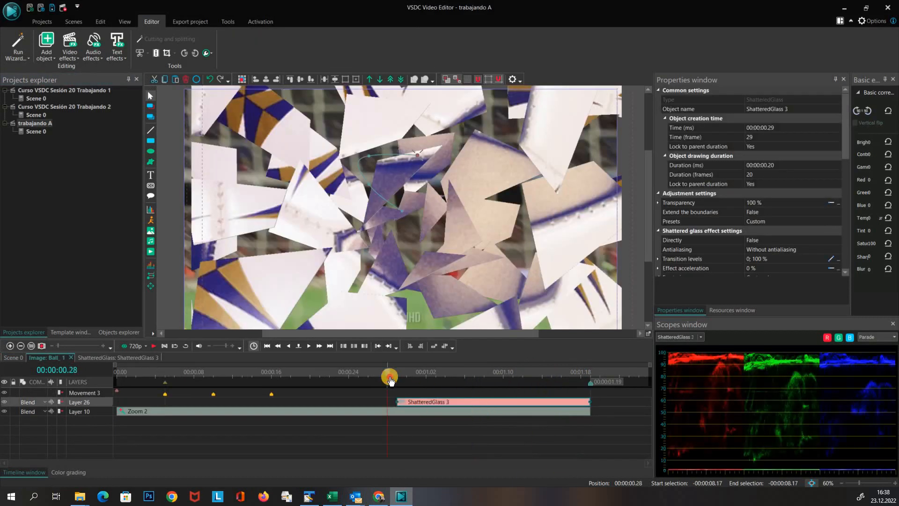
Scrub through the timelines of the earlier example projects to review their finished effects
click(415, 374)
click(436, 377)
click(410, 376)
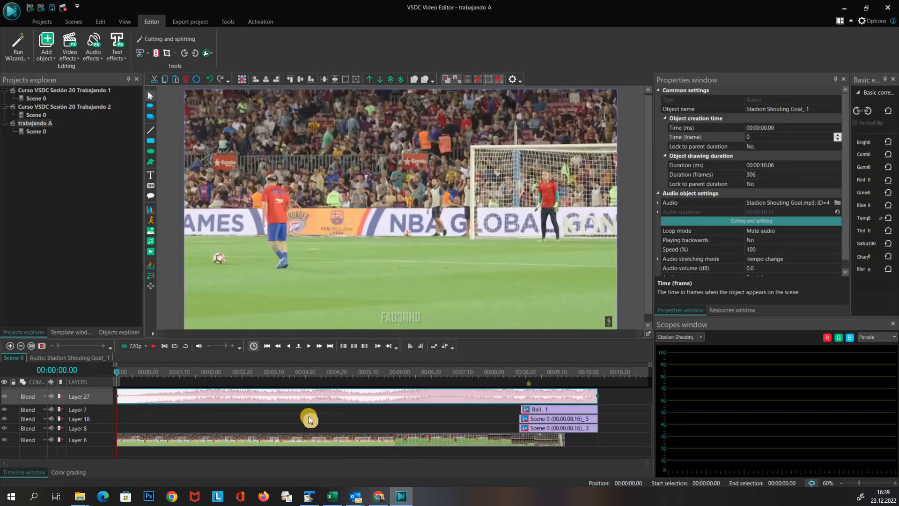
click(537, 370)
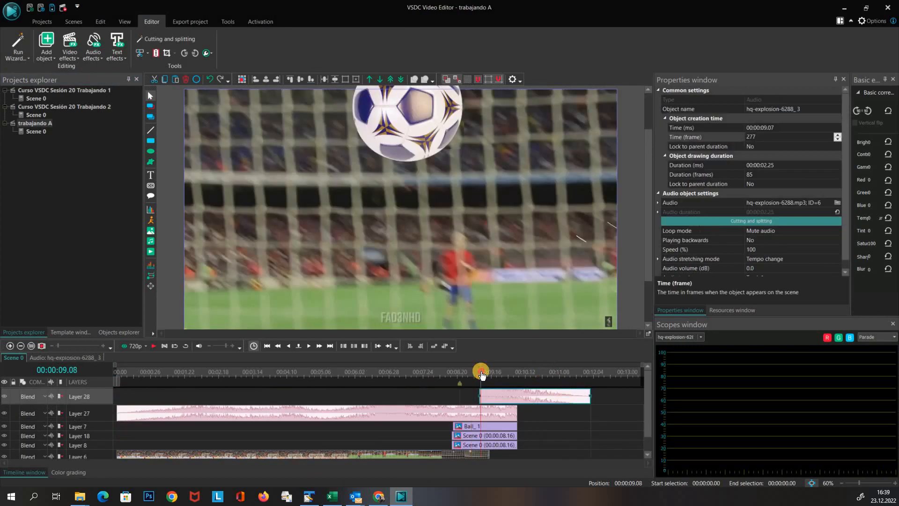
drag(481, 373, 534, 395)
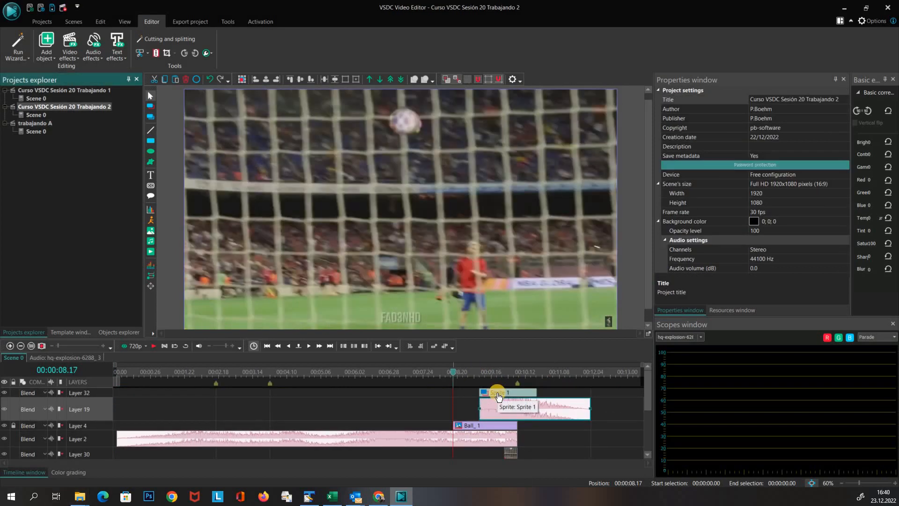
click(498, 393)
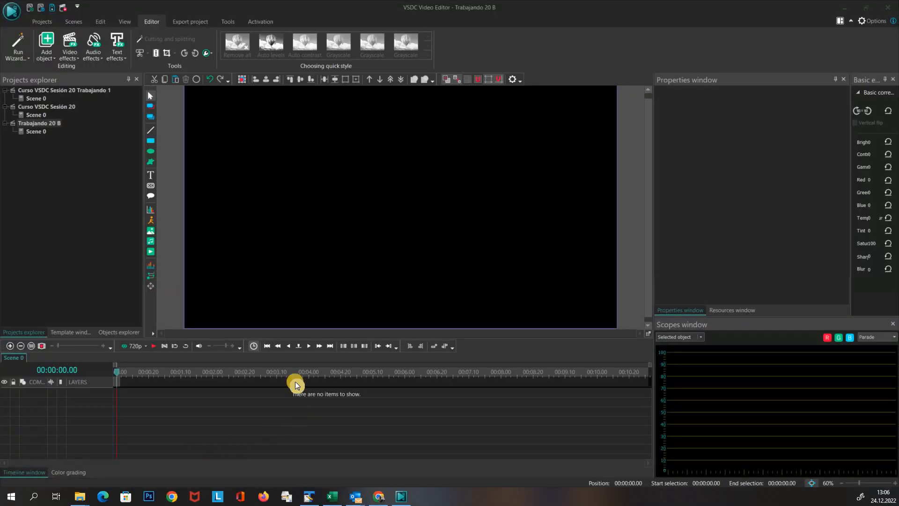
Add the Icicles - 3147 video to the scene of the new project
click(150, 252)
double_click(632, 145)
click(600, 347)
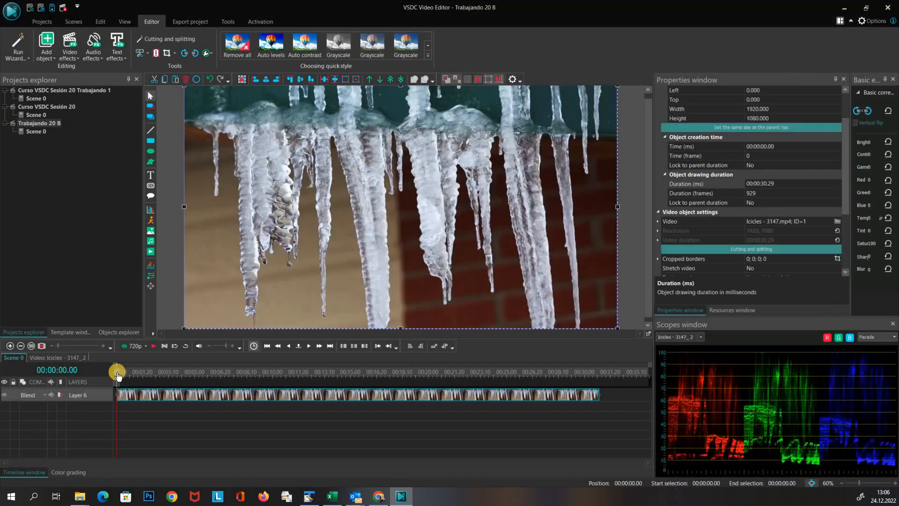
Trim the icicles video so it ends at 00:00:07.23
drag(117, 373, 526, 374)
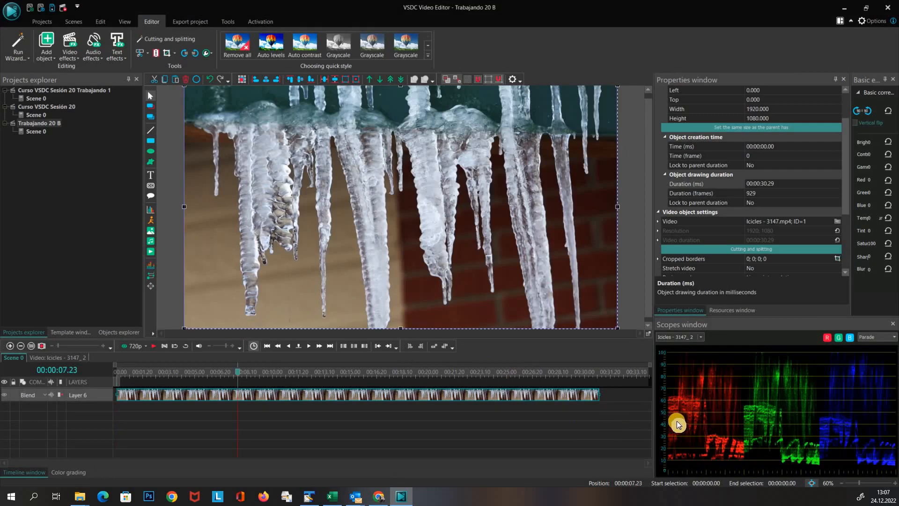
drag(599, 395, 238, 397)
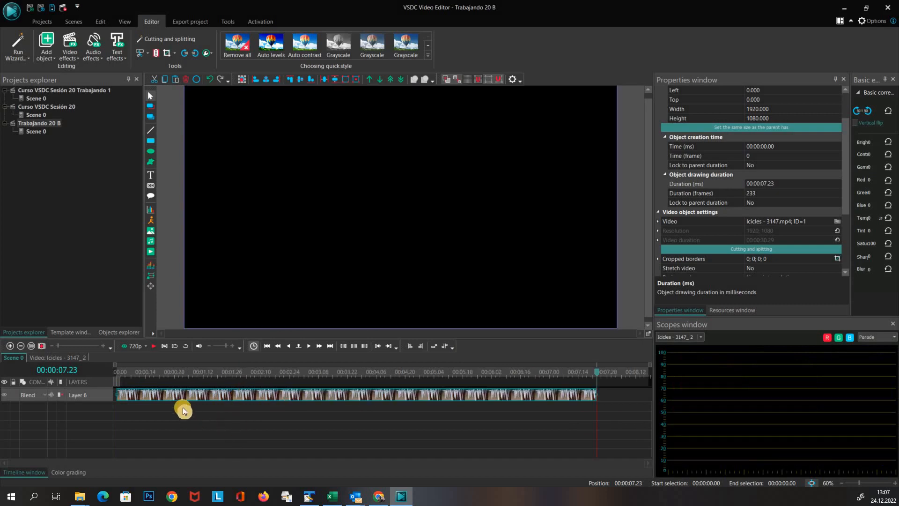
click(183, 407)
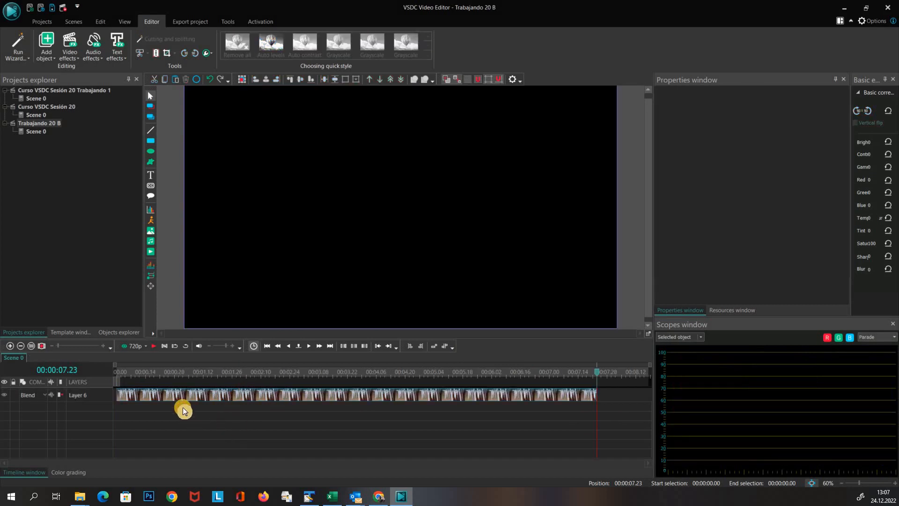
Add a tracking point on the left side of the icicles frame at about X 201, Y 679
click(150, 274)
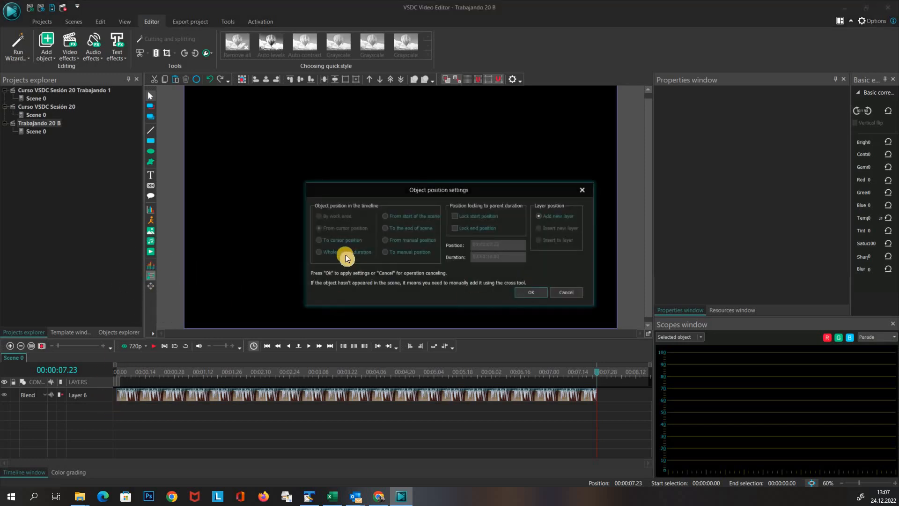
click(530, 292)
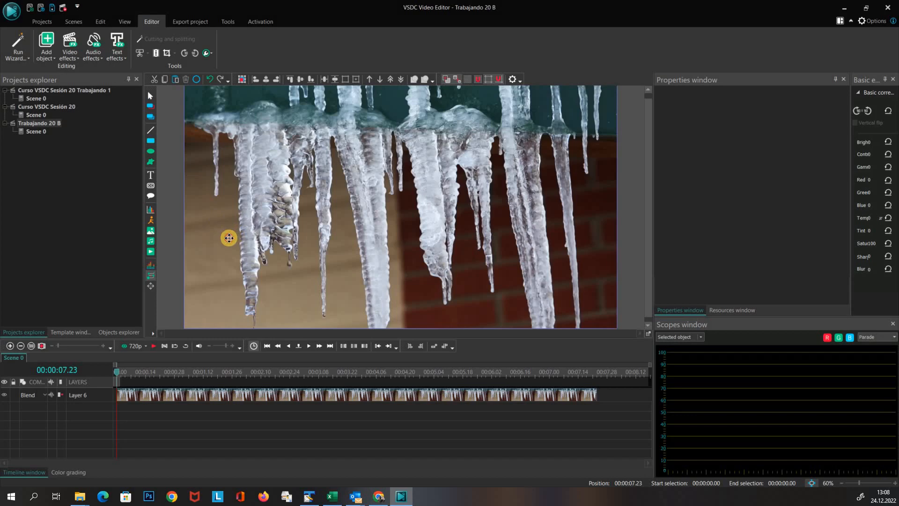
click(229, 238)
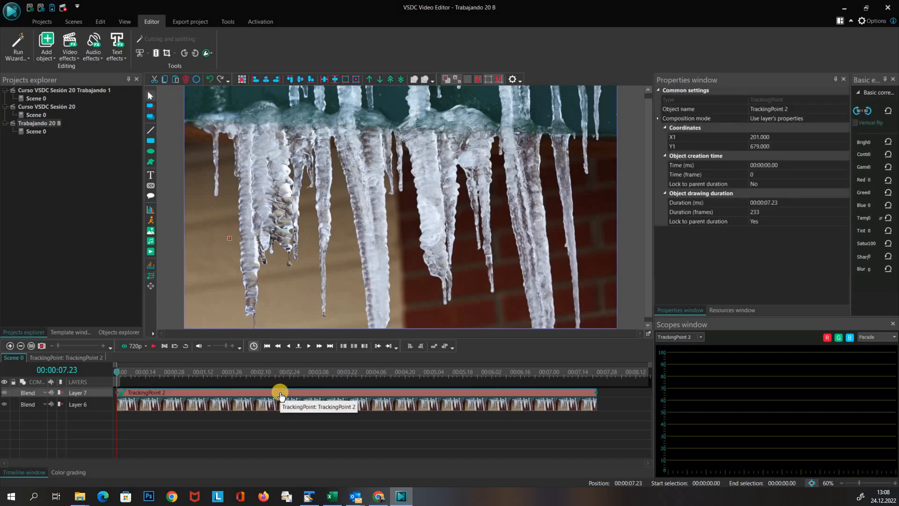
Open the tracking point, add a Movement effect to it and draw the first path point slightly up and right
double_click(280, 393)
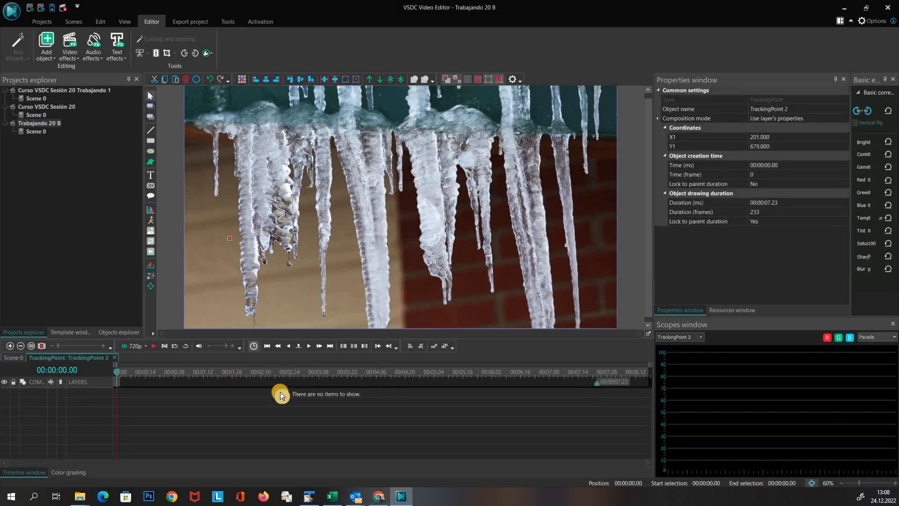
click(151, 289)
click(490, 287)
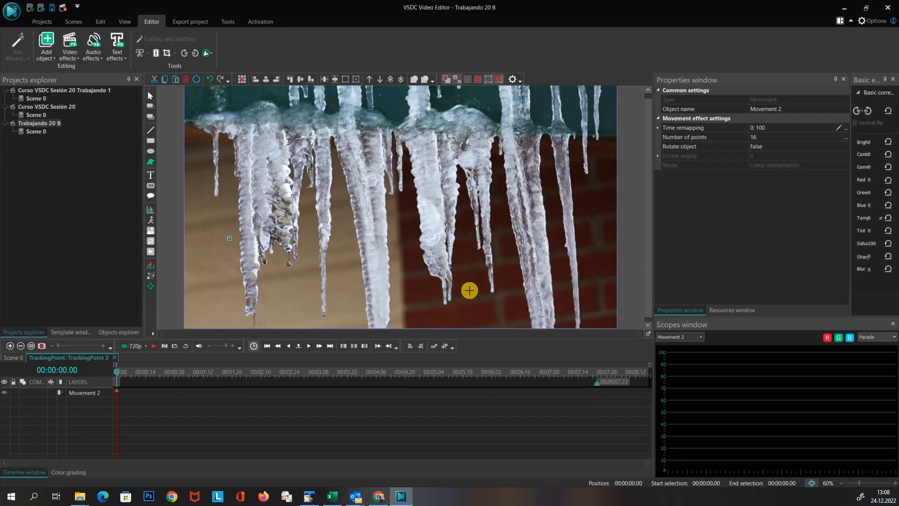
drag(230, 238, 265, 224)
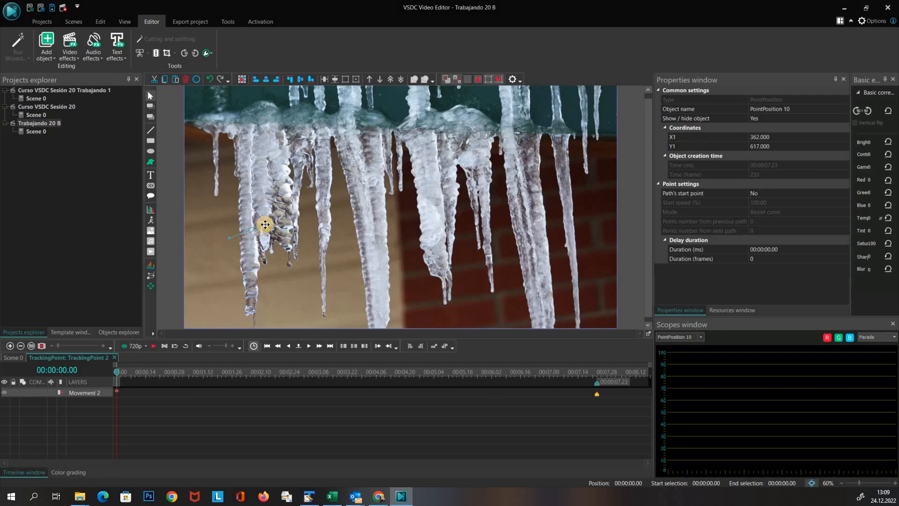
Add two more movement path points climbing up the icicle and then across toward the center
click(150, 290)
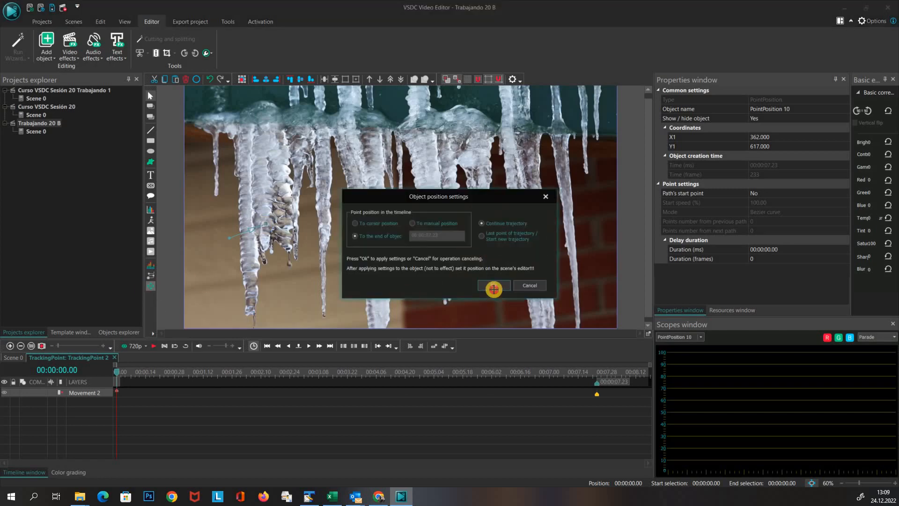
click(492, 286)
drag(293, 189, 299, 174)
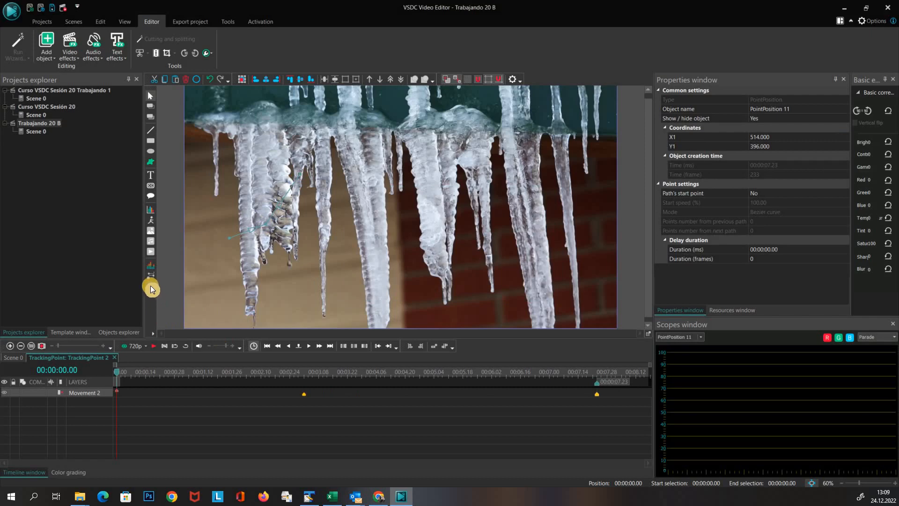
click(151, 288)
click(493, 286)
drag(305, 180, 426, 208)
Add further movement path points across the icicles toward the lower right of the frame
click(150, 287)
click(492, 286)
click(150, 287)
click(492, 285)
click(152, 287)
click(492, 285)
click(483, 198)
click(151, 287)
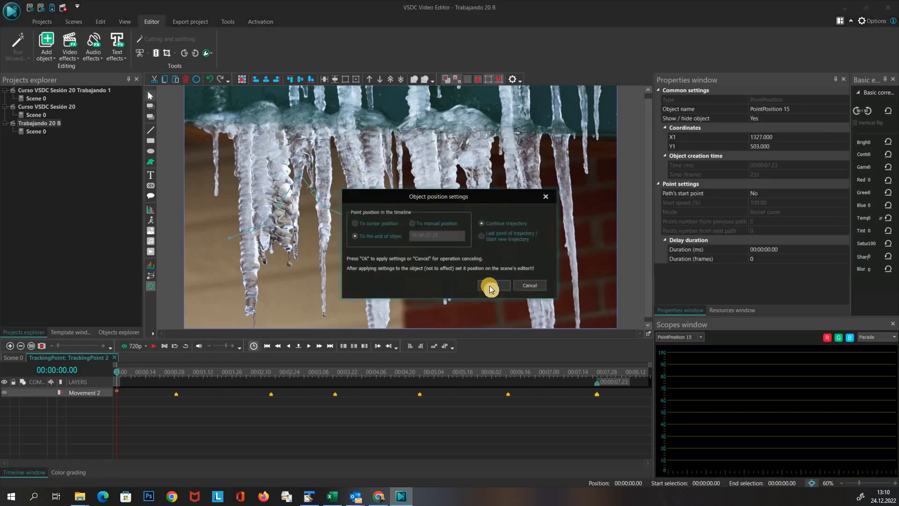
click(491, 287)
click(534, 268)
Add the final movement path points, ending at the upper right corner of the frame
click(150, 287)
click(493, 285)
click(568, 229)
click(151, 287)
click(492, 286)
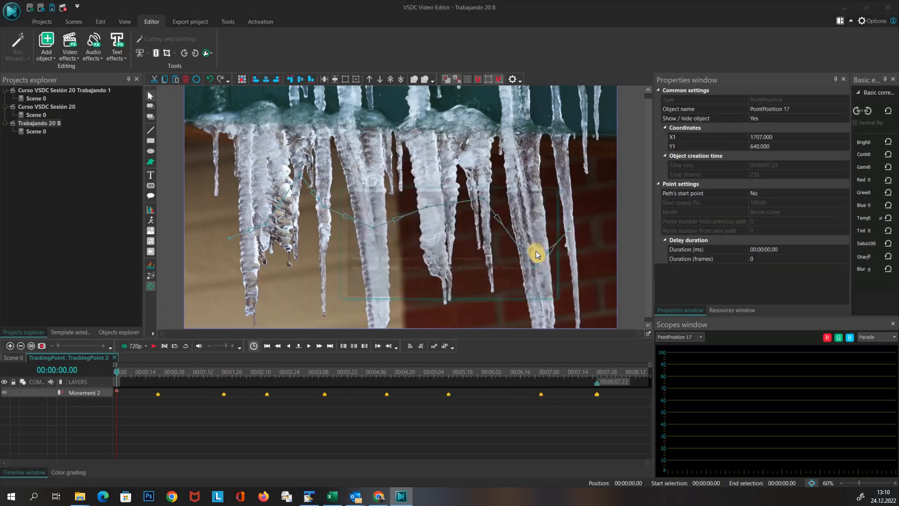
click(623, 99)
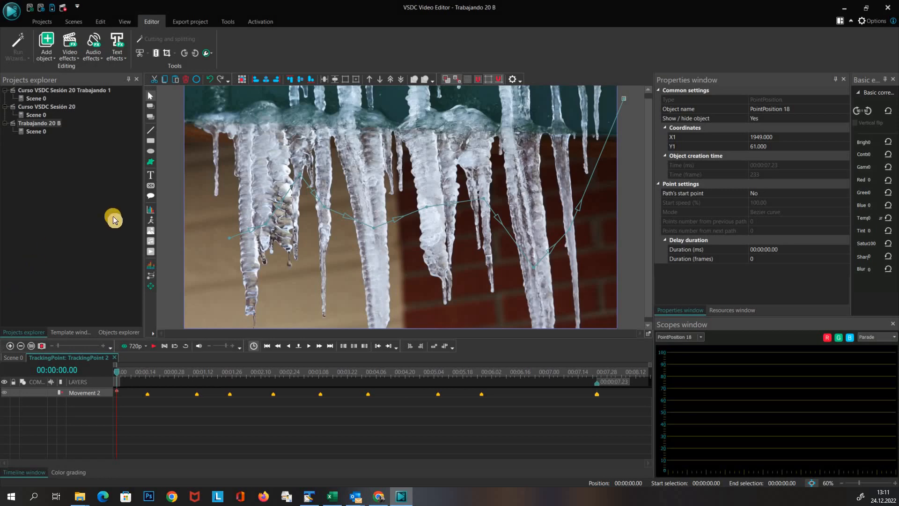
Reposition the early movement path points along the left icicles
click(265, 223)
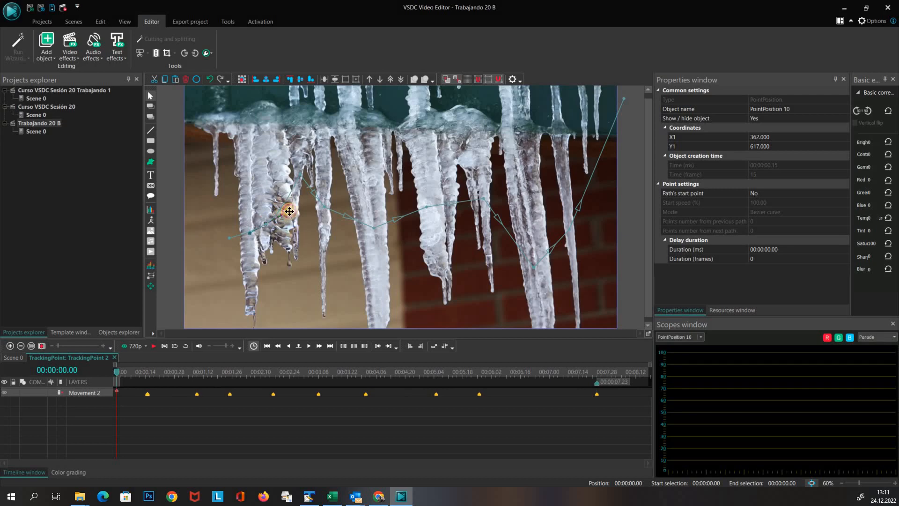
drag(281, 216, 281, 213)
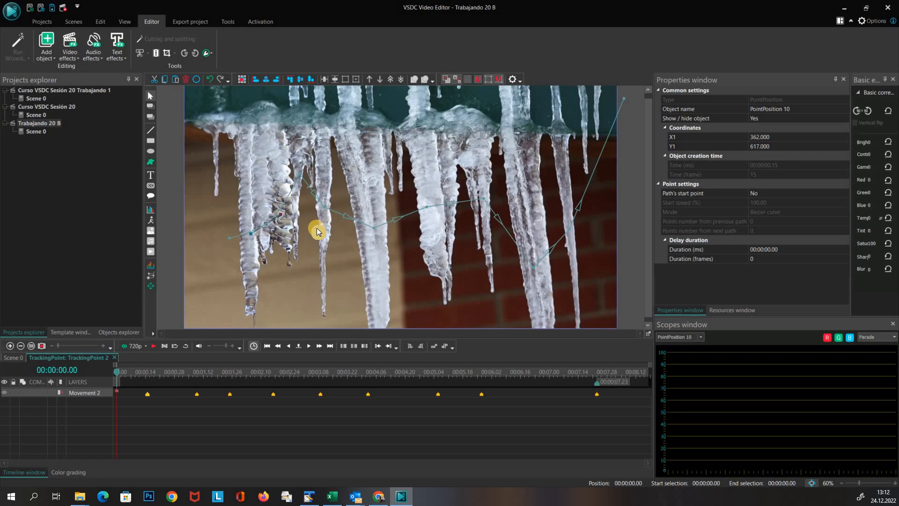
click(300, 174)
drag(299, 174, 320, 174)
drag(324, 207, 409, 240)
Reposition the middle and right movement path points to smooth the path
click(427, 206)
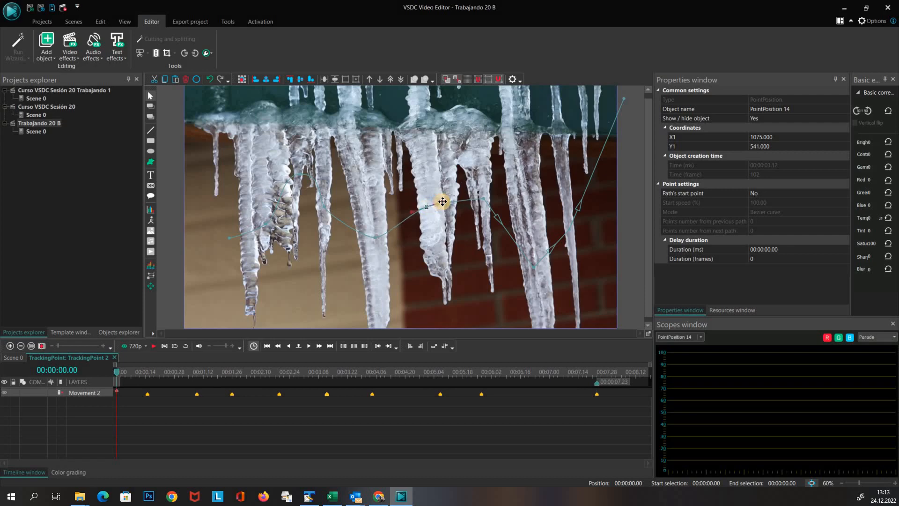
click(484, 198)
drag(484, 199, 503, 204)
mouse_move(534, 267)
mouse_down()
mouse_move(558, 273)
mouse_move(533, 269)
mouse_up()
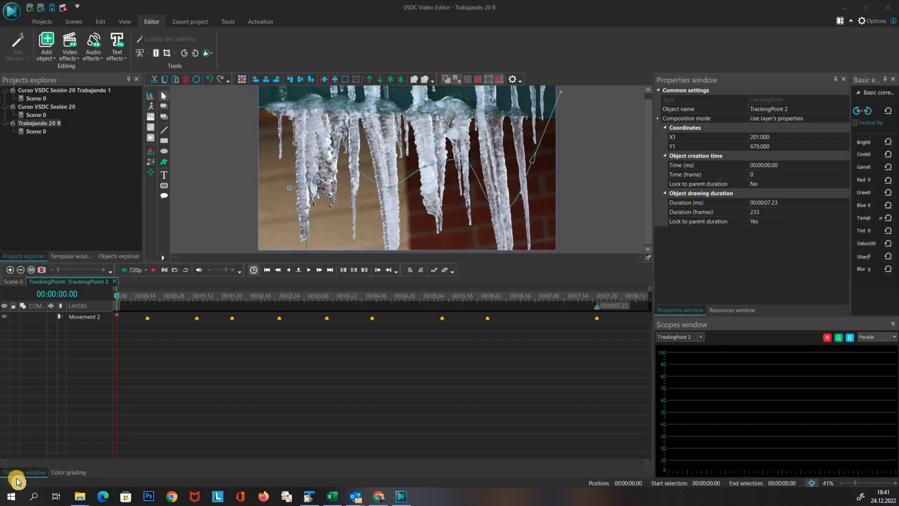
Return to the scene, open the icicles video and add a Lens Flare effect to it
click(16, 481)
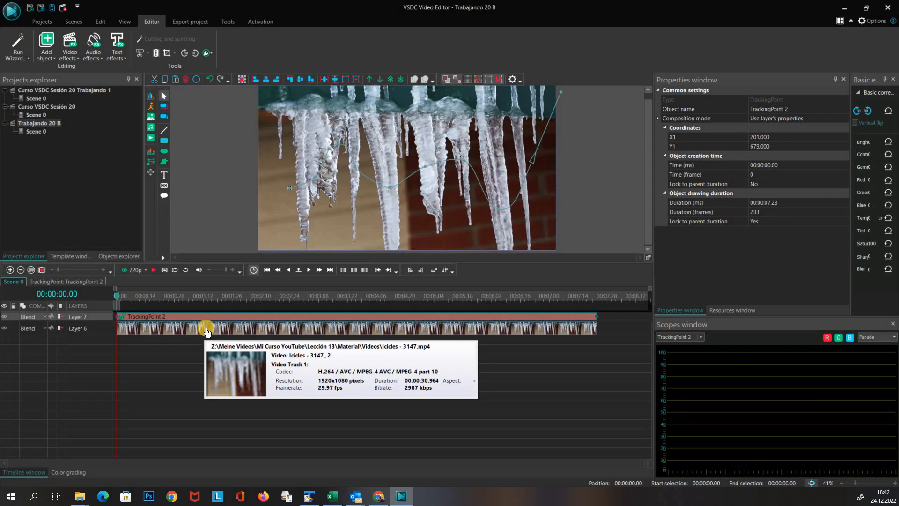
double_click(207, 331)
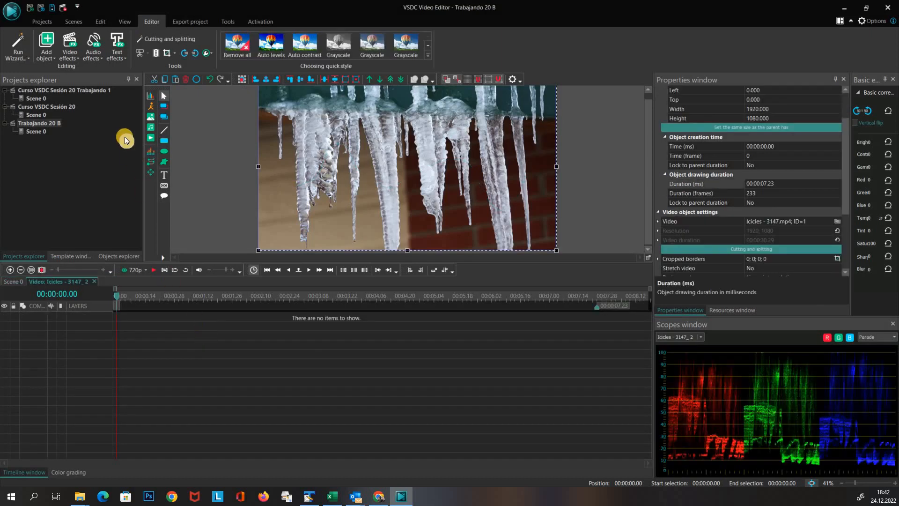
click(77, 54)
mouse_move(94, 142)
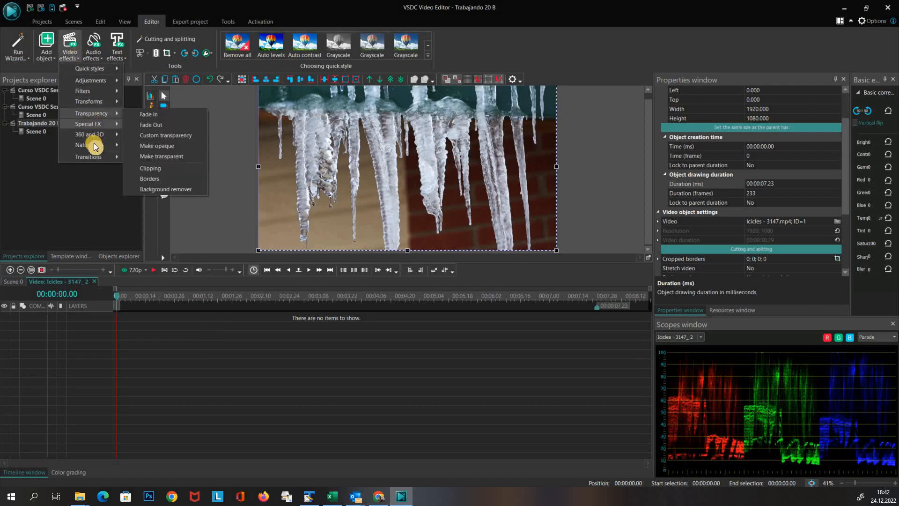
click(151, 146)
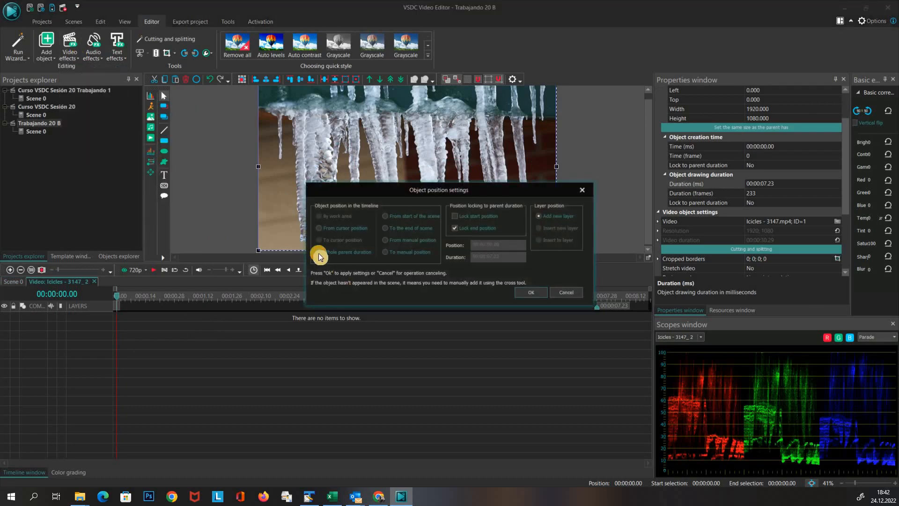
click(530, 293)
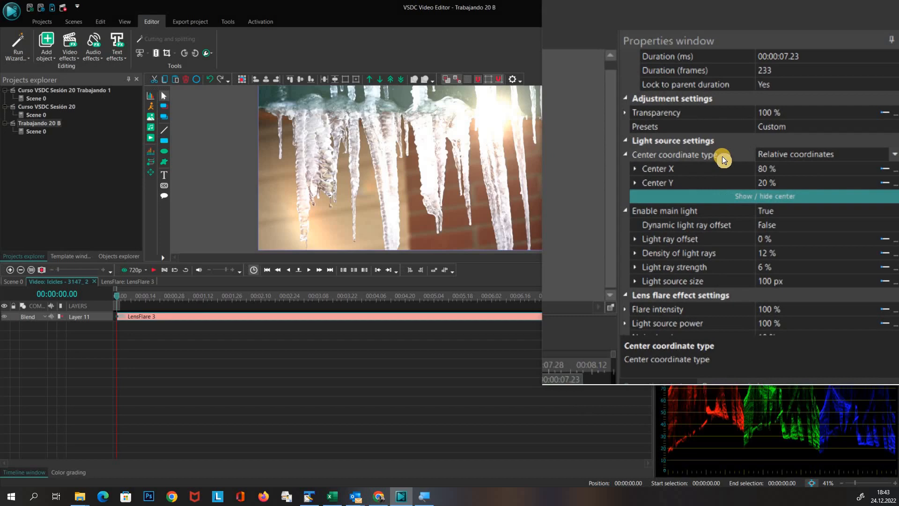
Set the lens flare's center coordinate type to Tracking point and bind it to TrackingPoint 2
click(836, 156)
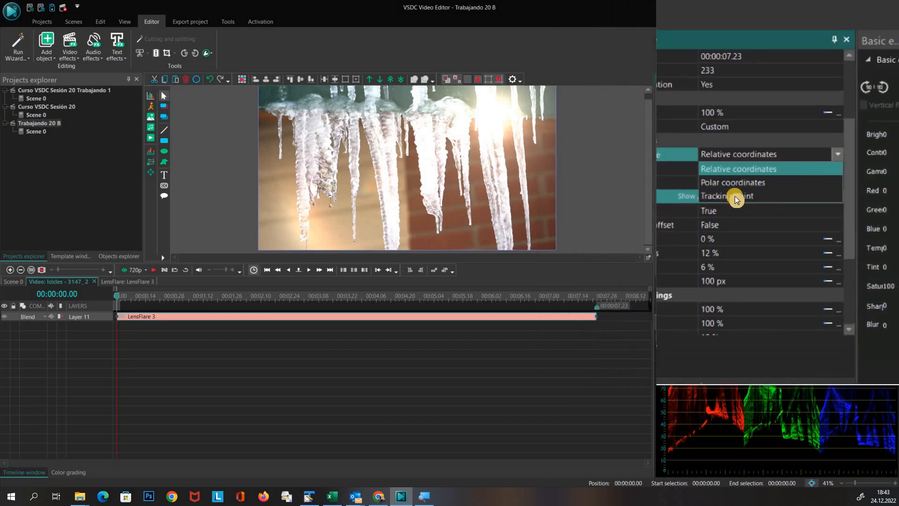
click(735, 196)
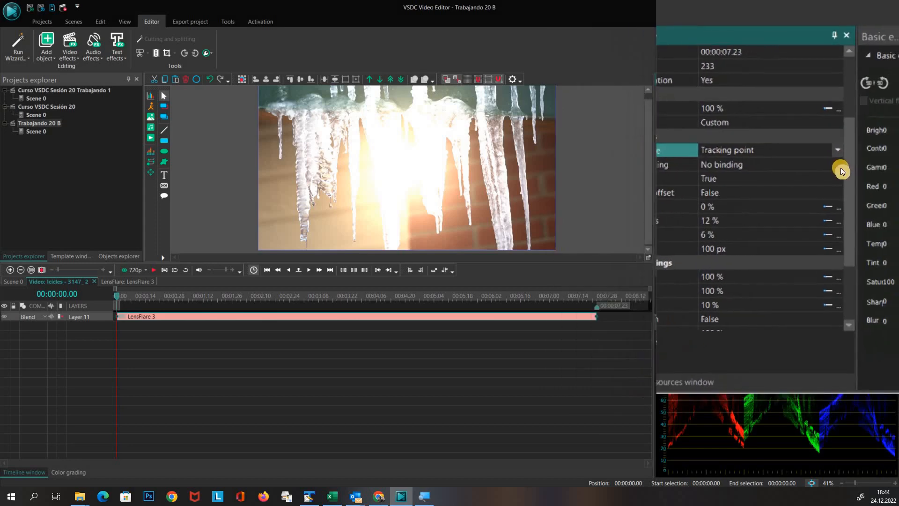
click(838, 166)
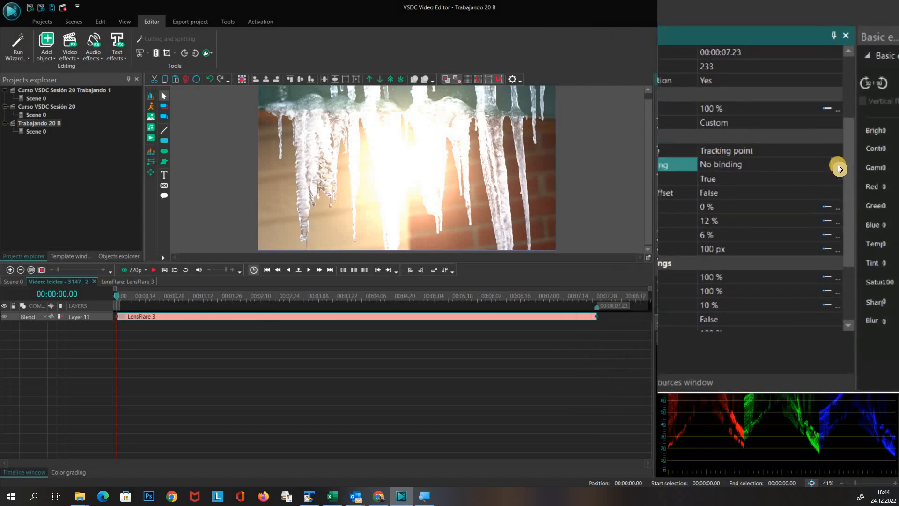
click(838, 164)
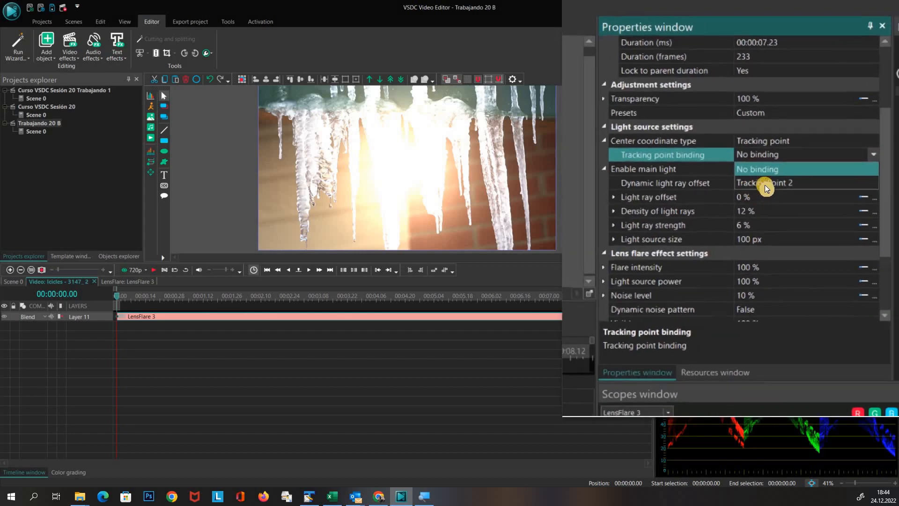
click(765, 184)
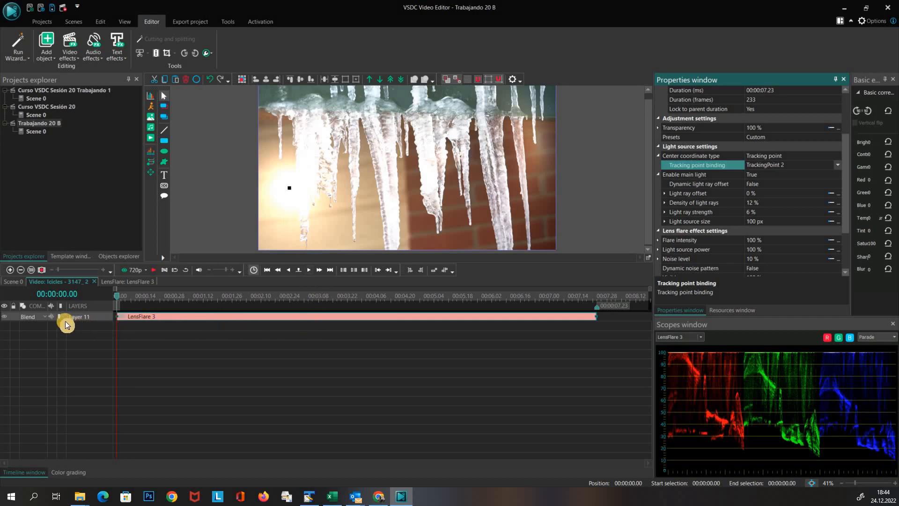
Return to the scene and open the tracking point object to view its path
click(16, 282)
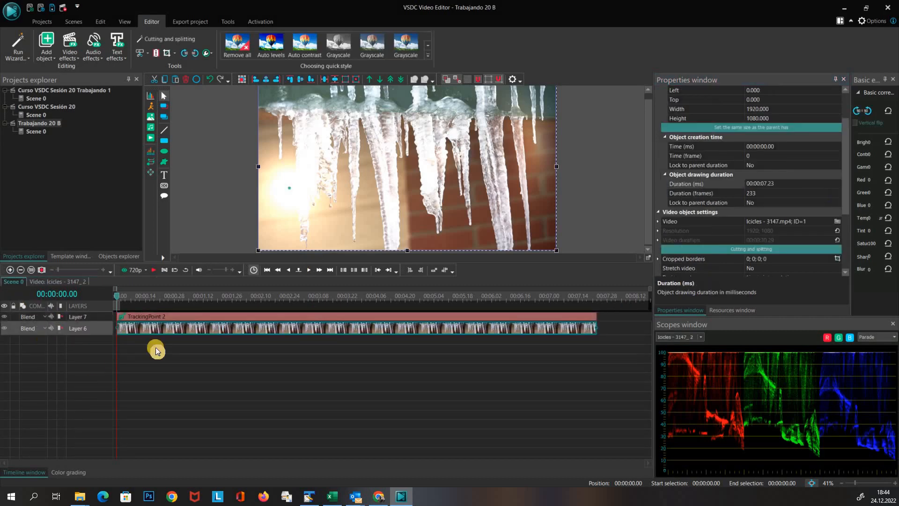
double_click(207, 316)
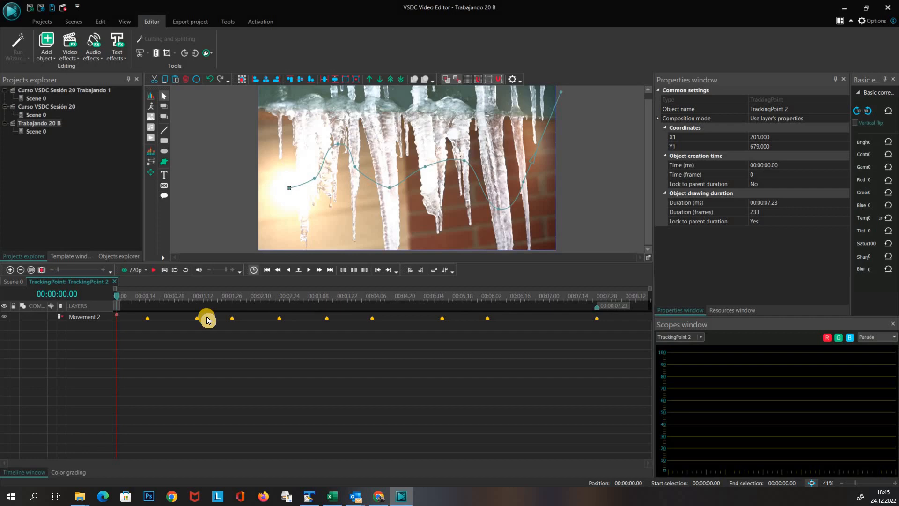
Play the tracking point's movement from the start of its timeline to preview the path
click(119, 300)
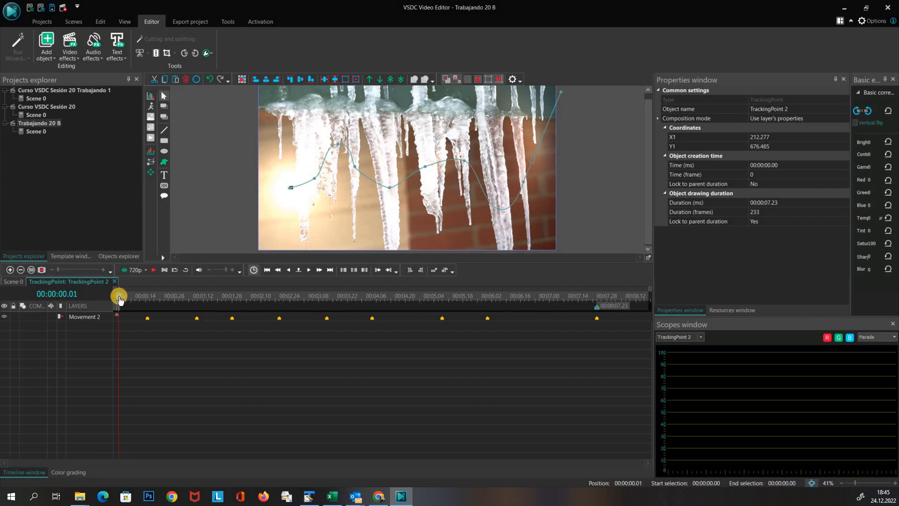
key(space)
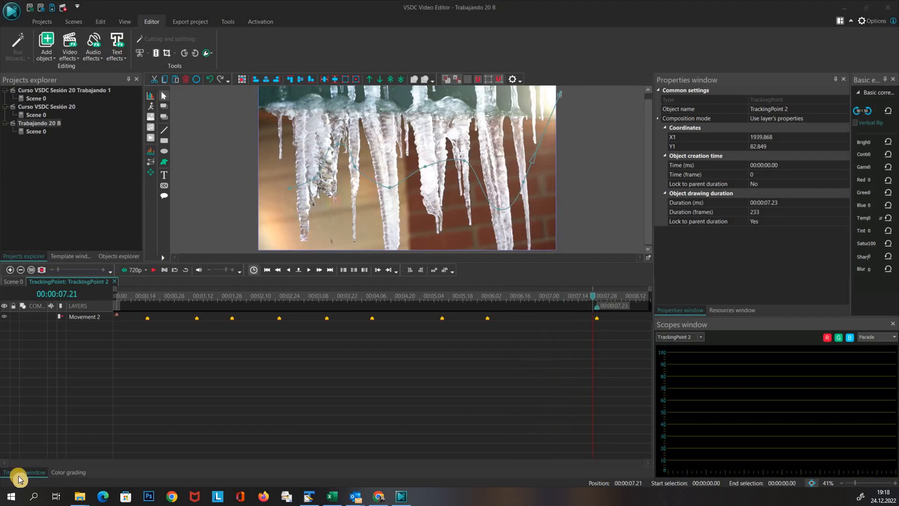
Return to the scene, add the audio file Water Drops in a Cavern.mp3, and align the clip with the video's start and end
click(16, 282)
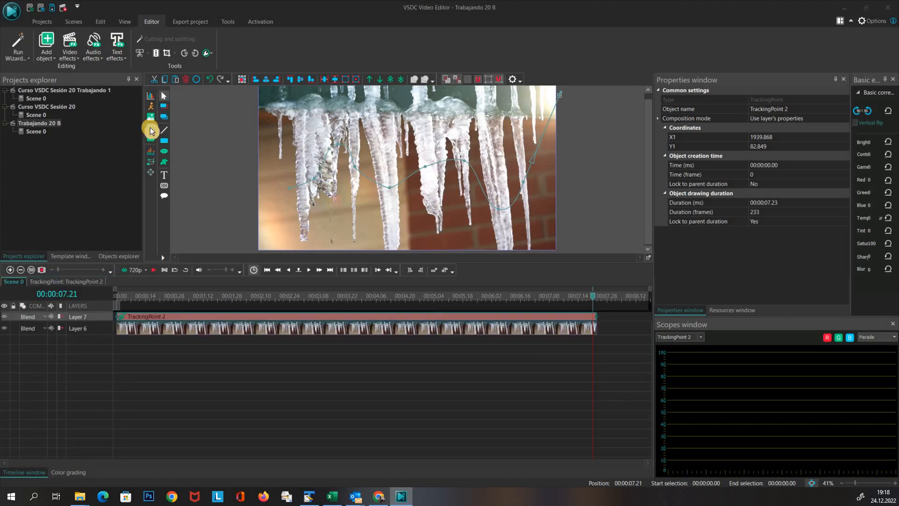
click(150, 127)
click(665, 181)
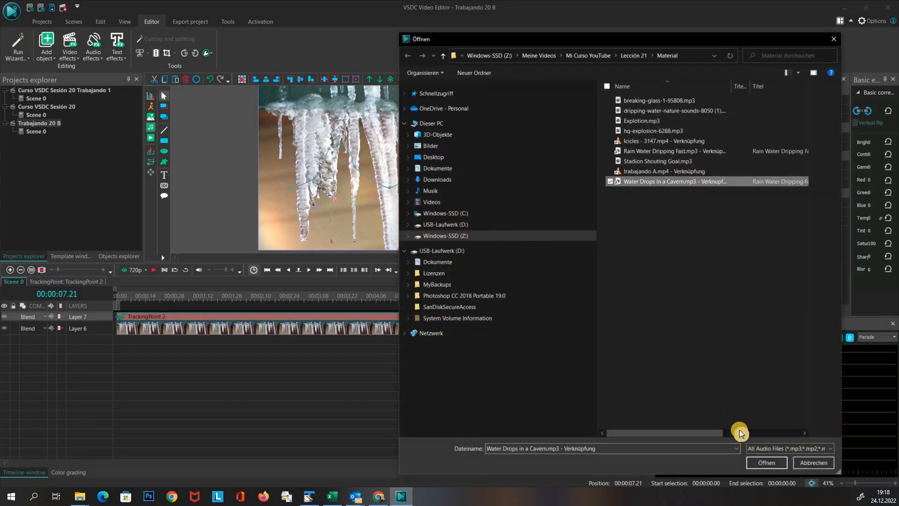
click(762, 462)
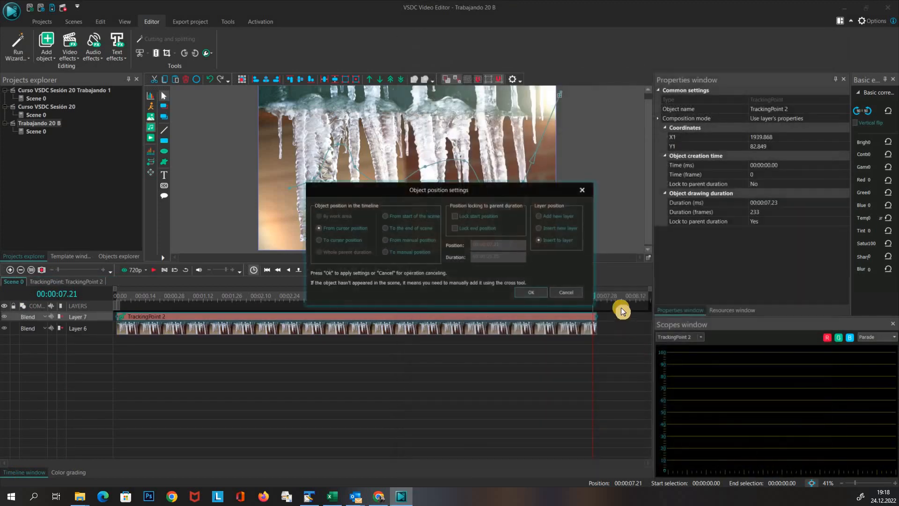
click(524, 292)
drag(253, 317, 115, 324)
mouse_move(598, 319)
mouse_down()
mouse_move(301, 326)
mouse_move(597, 319)
mouse_up()
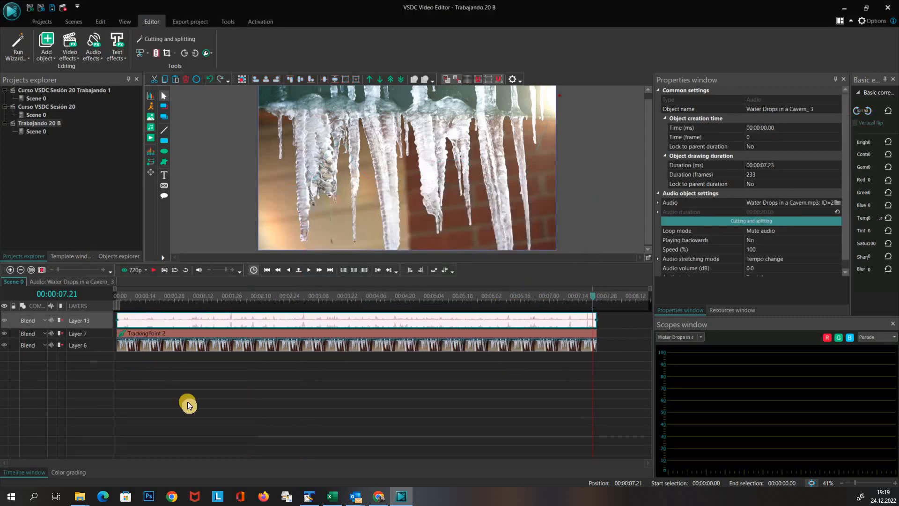